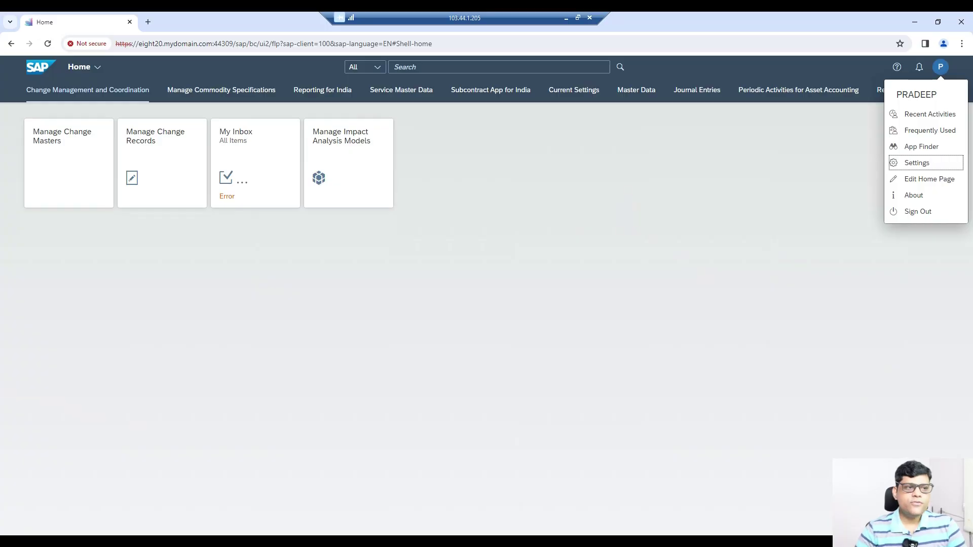
Launch Create Incoming Invoices from Recent Activities to get an empty Z500 vendor invoice form.
{"action": "left_click", "coordinate": [930, 115]}
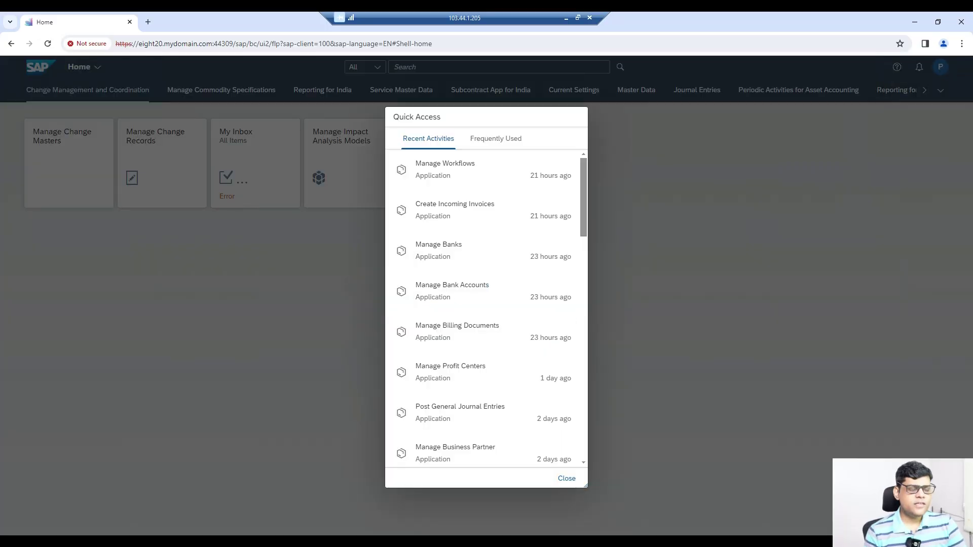
{"action": "left_click", "coordinate": [455, 210]}
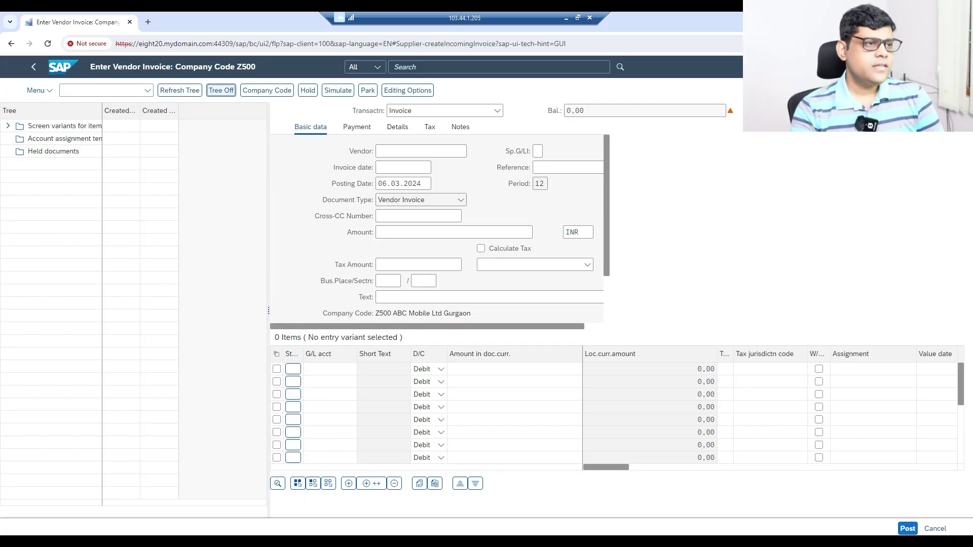
Hide the document tree and fill Vendor with the supplier found by searching z500.
{"action": "left_click", "coordinate": [221, 90]}
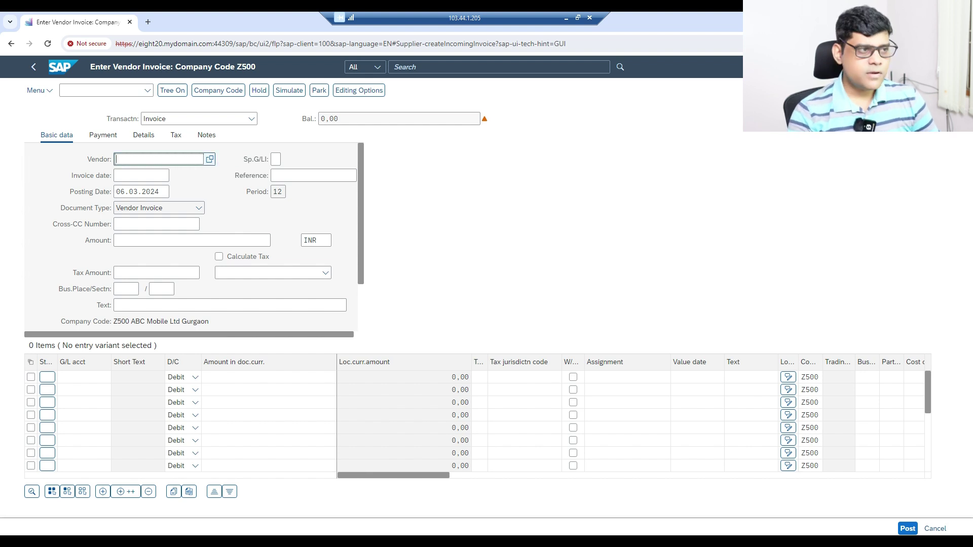
{"action": "left_click", "coordinate": [210, 159]}
{"action": "key", "text": "F4"}
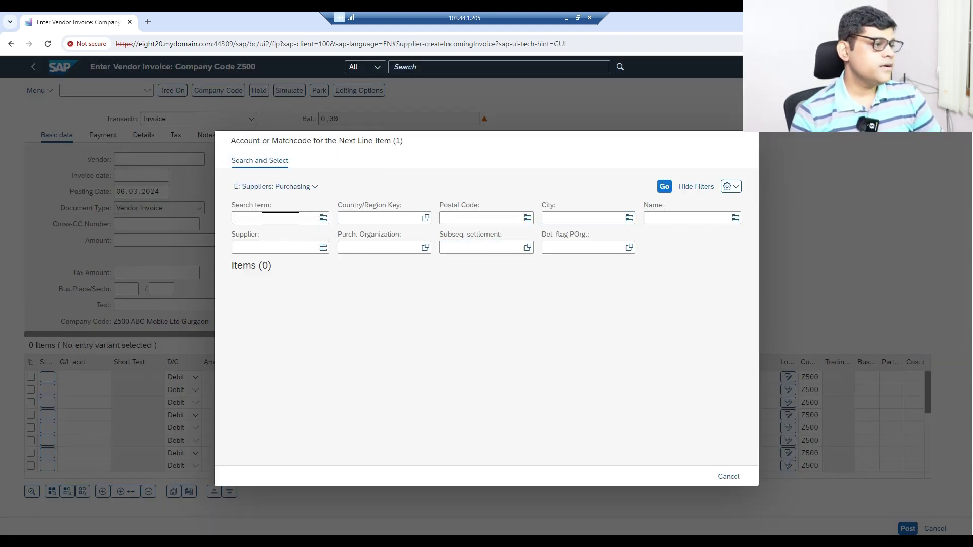
{"action": "type", "text": "z500"}
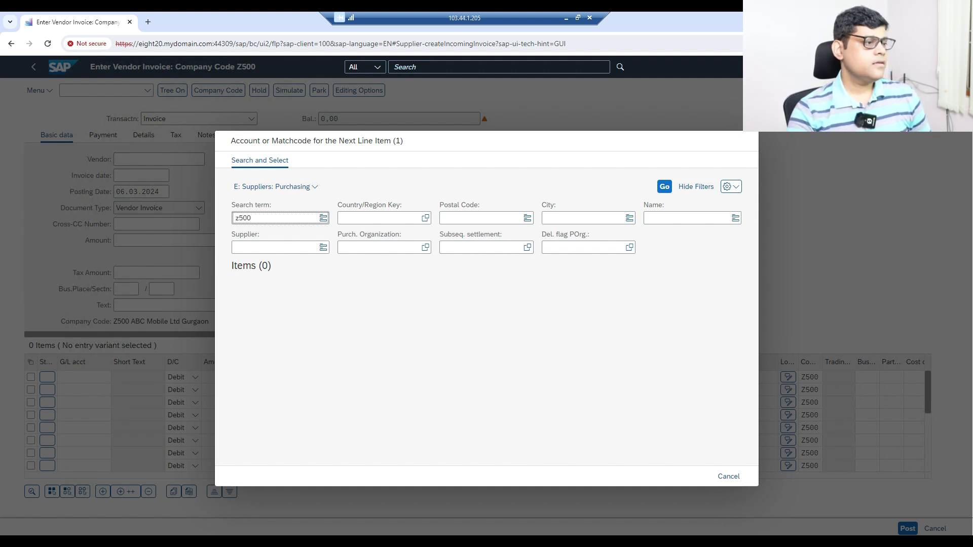
{"action": "key", "text": "Return"}
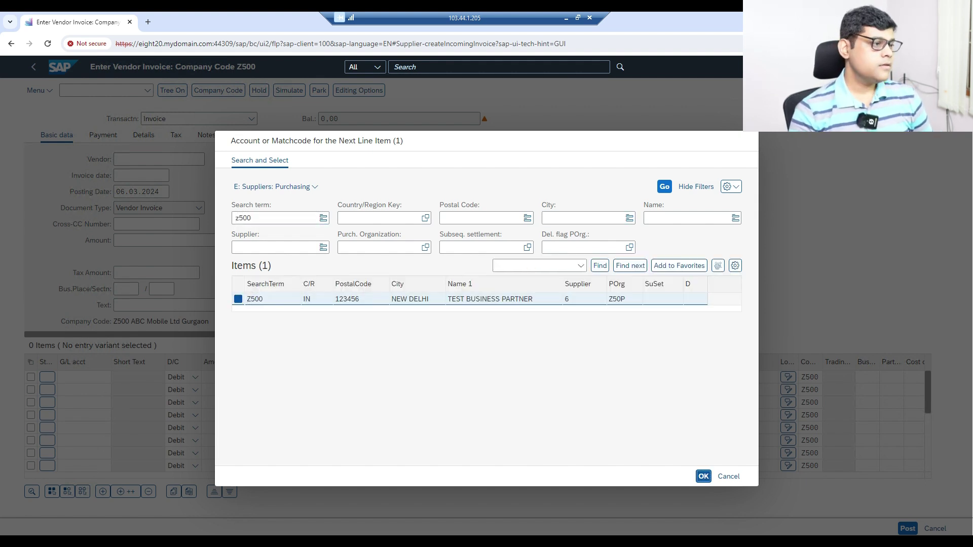
{"action": "key", "text": "Return"}
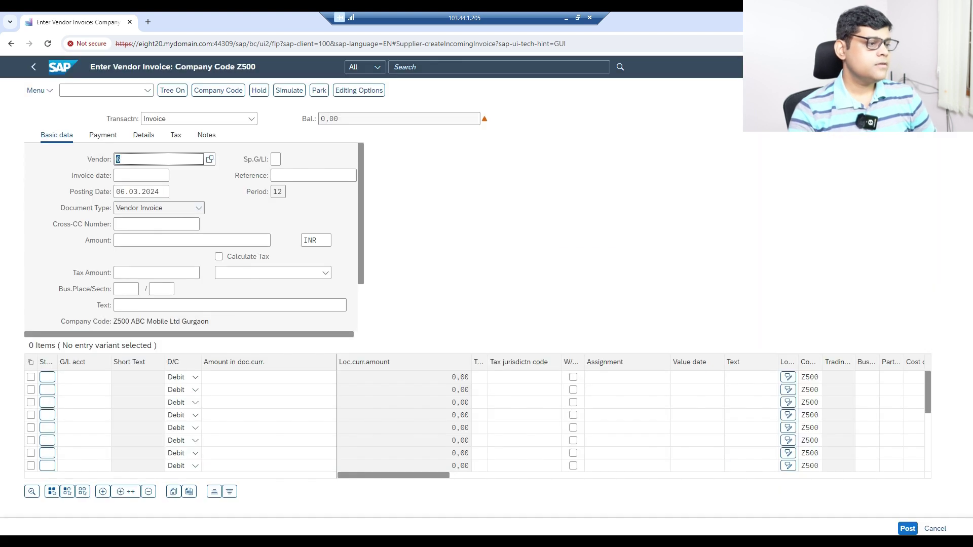
Set the invoice date to 06.03.2024 and the amount to 1200 INR.
{"action": "left_click", "coordinate": [141, 176]}
{"action": "left_click", "coordinate": [174, 176]}
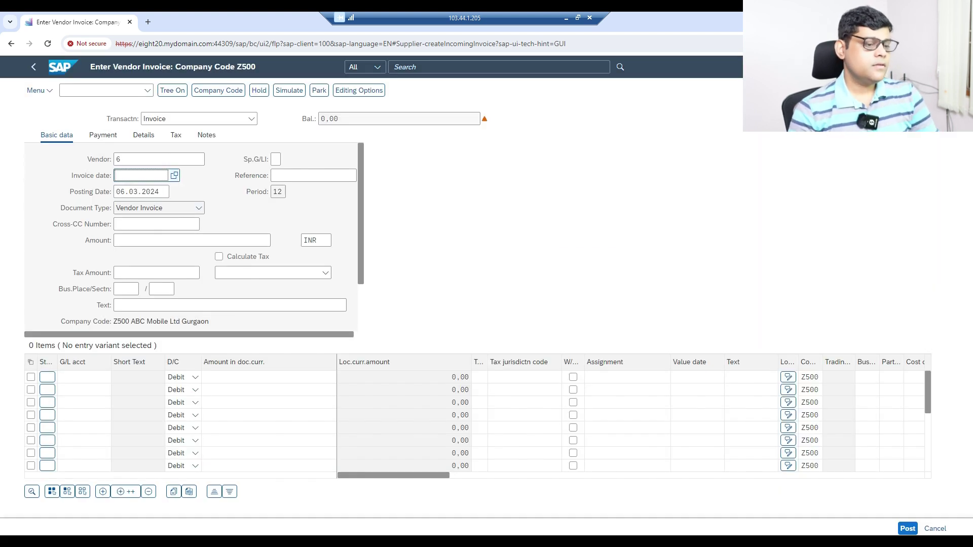
{"action": "key", "text": "F4"}
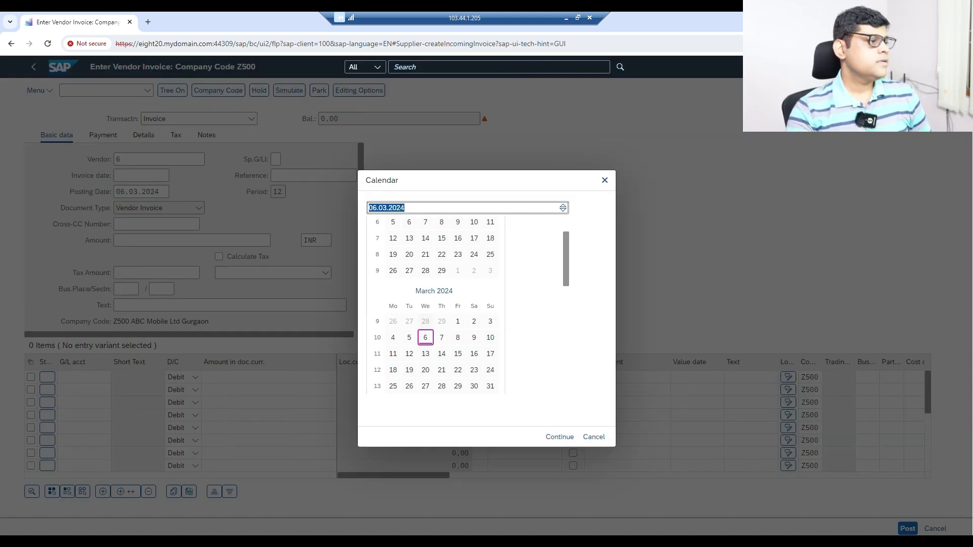
{"action": "left_click", "coordinate": [425, 337]}
{"action": "key", "text": "Return"}
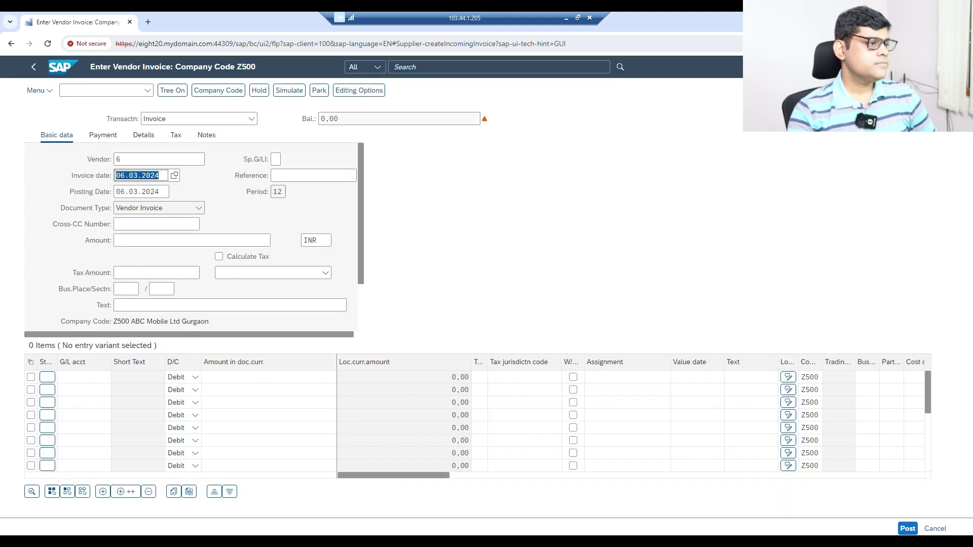
{"action": "left_click", "coordinate": [192, 240]}
{"action": "type", "text": "1200"}
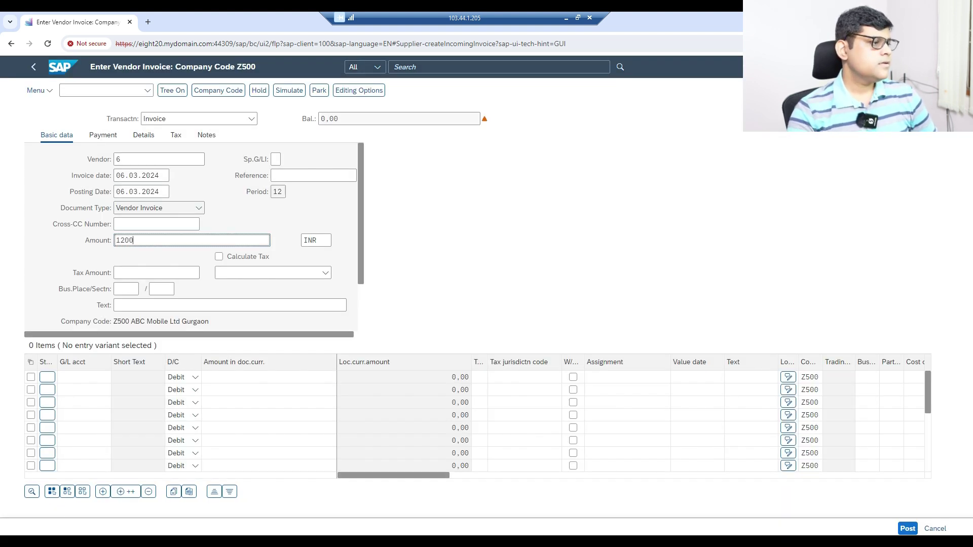
{"action": "left_click", "coordinate": [84, 377]}
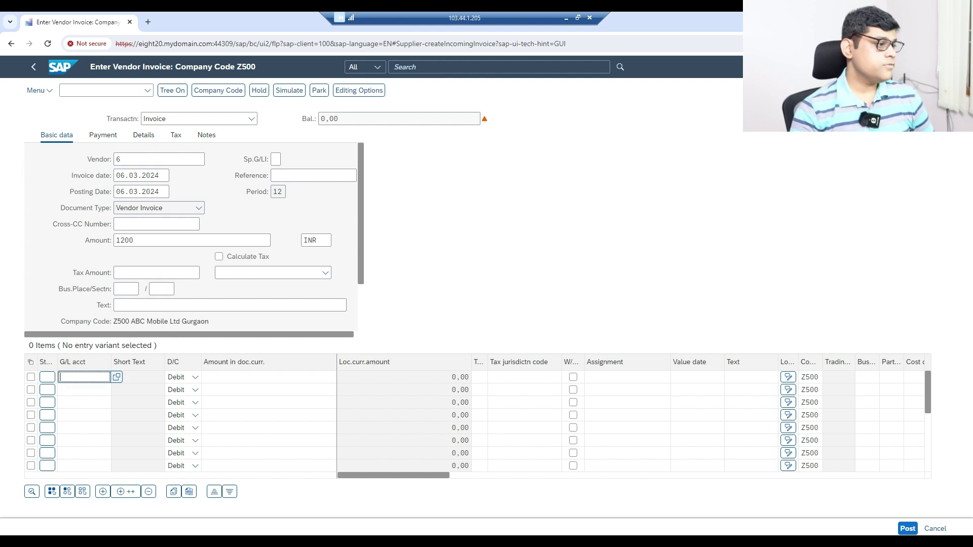
Assign G/L account 3005 Digital Mkt Cost to line one and park the invoice as 19001.
{"action": "key", "text": "F4"}
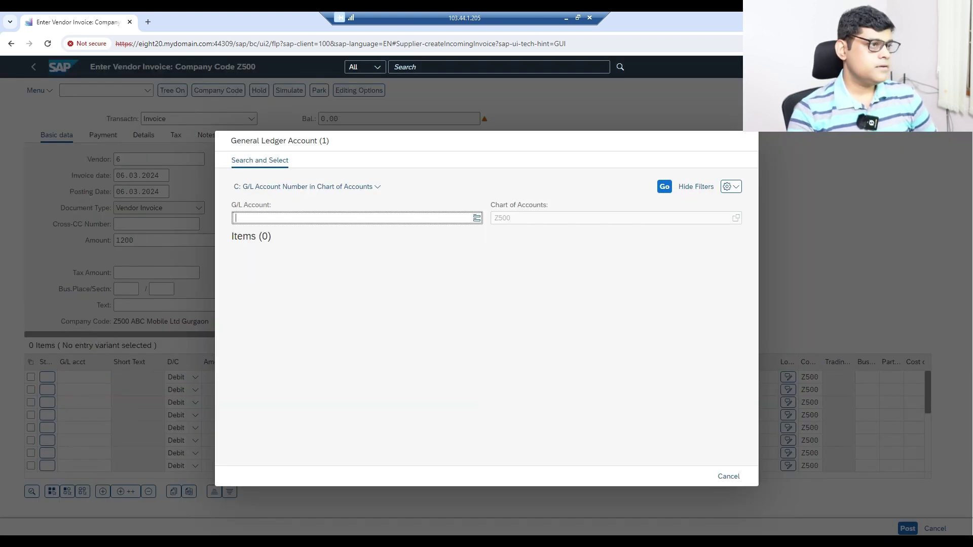
{"action": "left_click", "coordinate": [665, 187]}
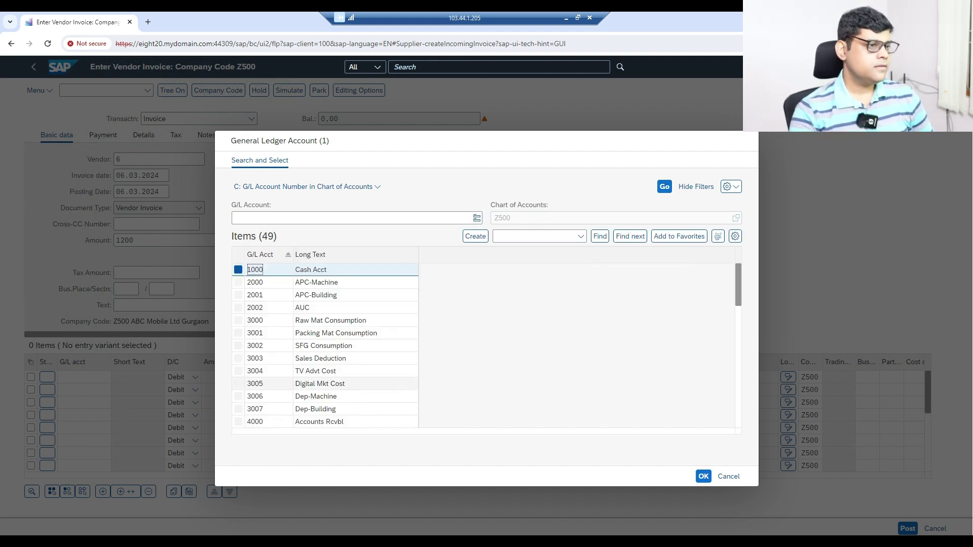
{"action": "left_click", "coordinate": [320, 384]}
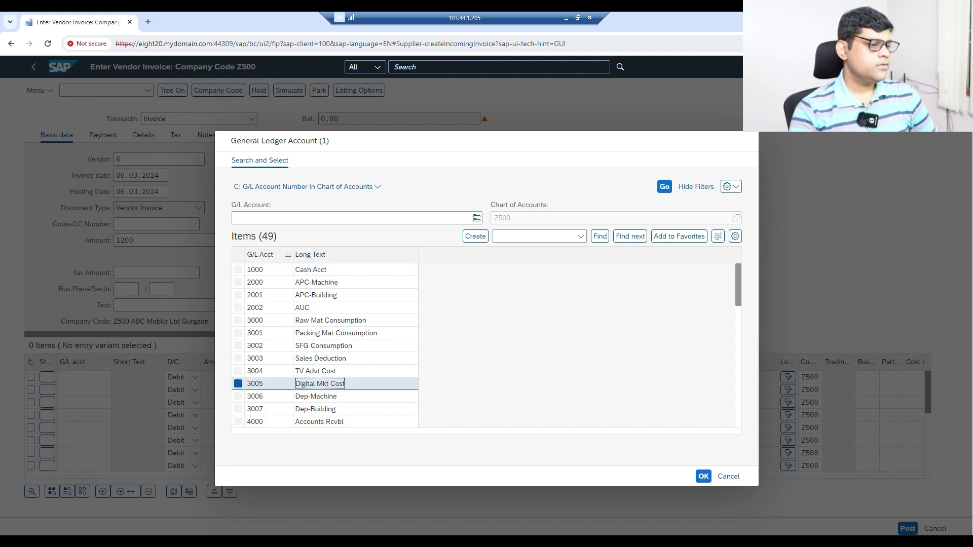
{"action": "left_click", "coordinate": [704, 476]}
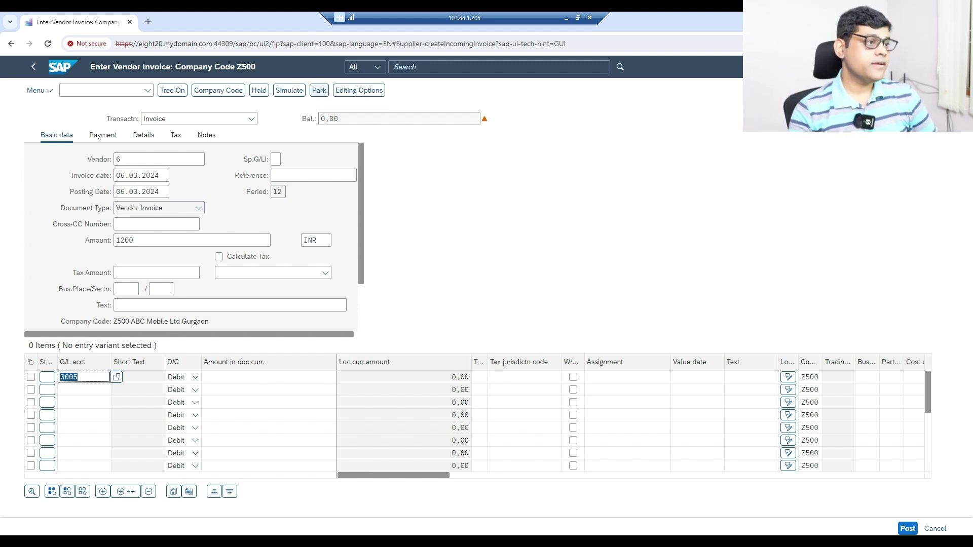
{"action": "left_click", "coordinate": [319, 91]}
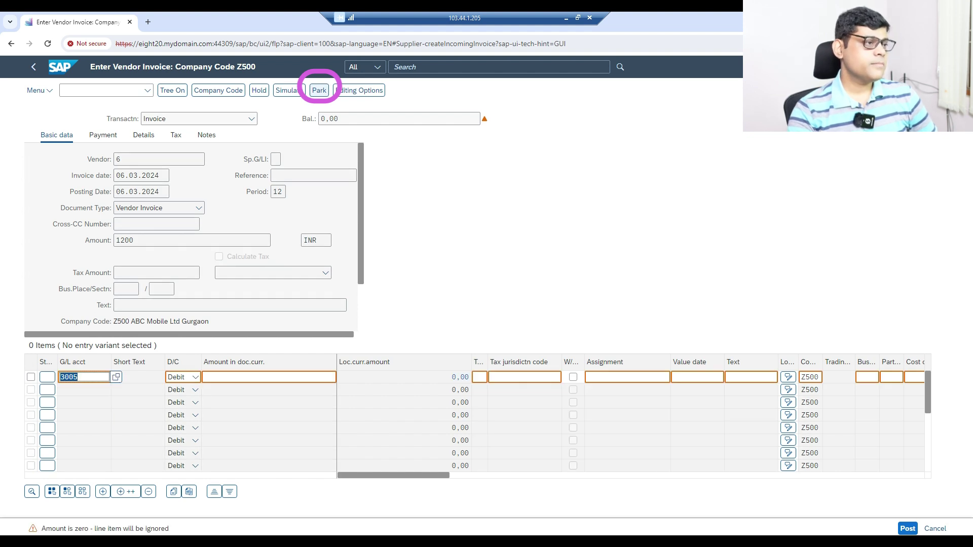
{"action": "key", "text": "Return"}
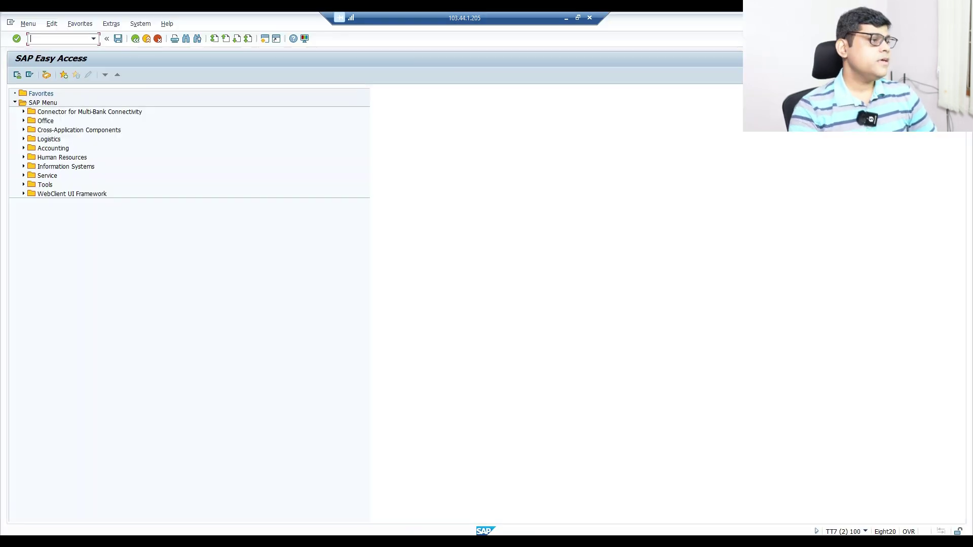
Launch the vendor line item display with transaction FBL1N.
{"action": "type", "text": "fbl3"}
{"action": "key", "text": "BackSpace"}
{"action": "key", "text": "BackSpace"}
{"action": "key", "text": "BackSpace"}
{"action": "key", "text": "BackSpace"}
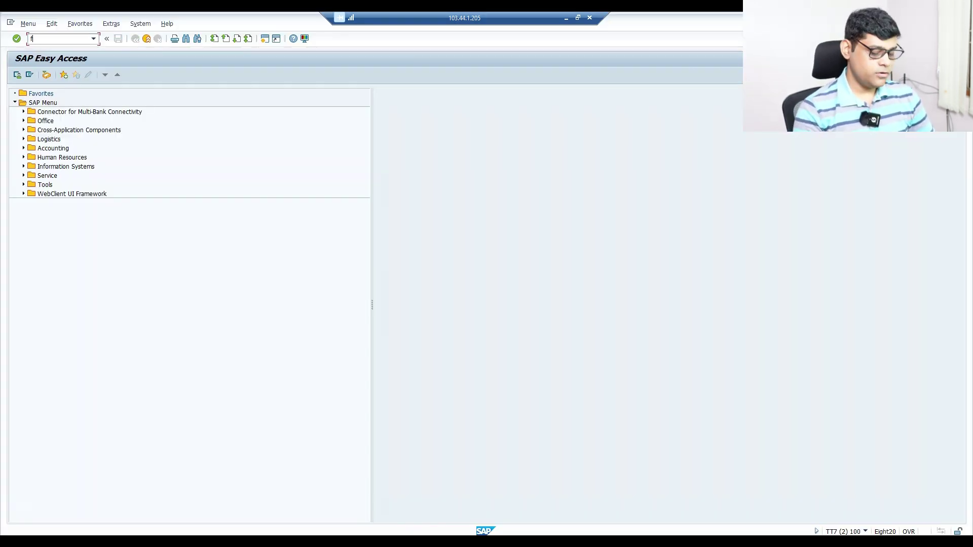
{"action": "type", "text": "fb1n"}
{"action": "key", "text": "Return"}
{"action": "type", "text": "fbl"}
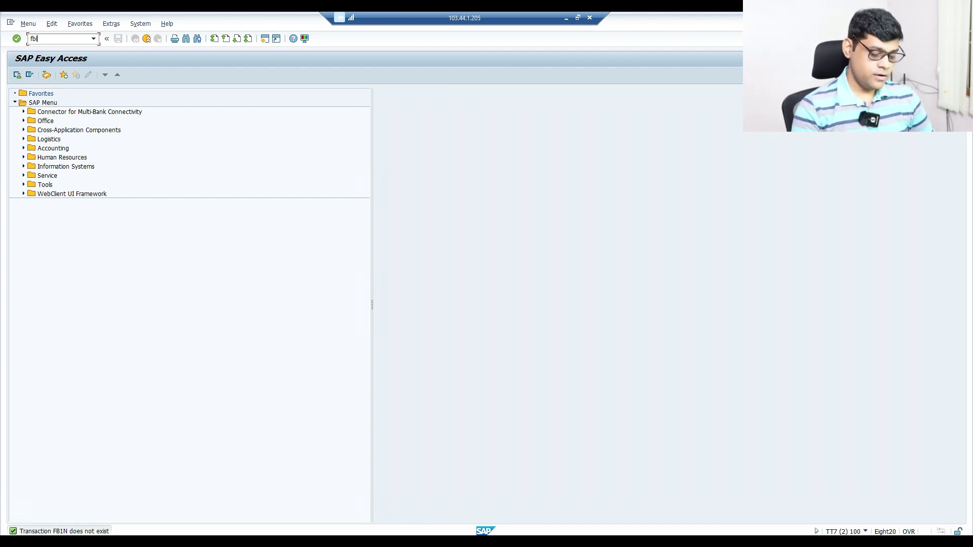
{"action": "type", "text": "1n"}
{"action": "key", "text": "Return"}
Report all items posted 06.03.2024 to 06.03.2024, find none, and return to the menu.
{"action": "left_click", "coordinate": [28, 294]}
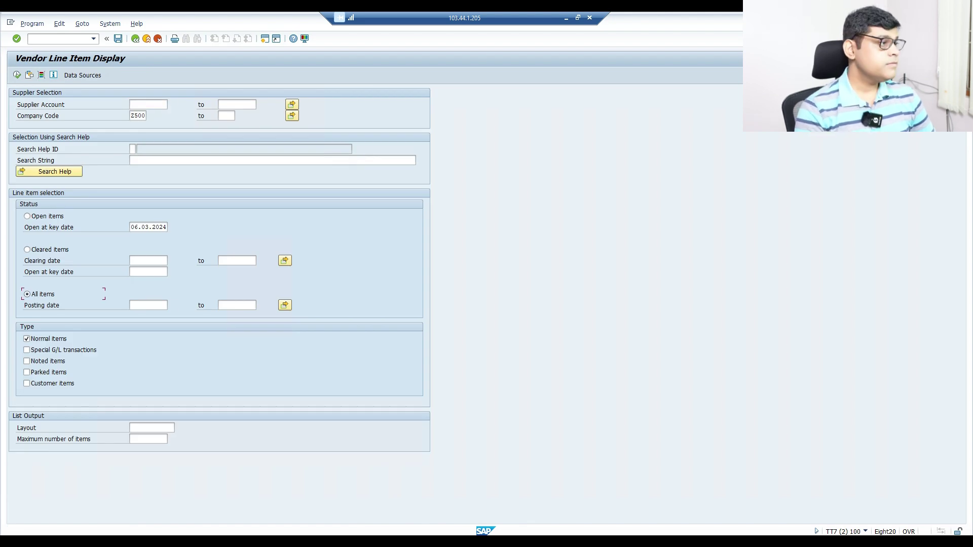
{"action": "left_click", "coordinate": [148, 305]}
{"action": "key", "text": "F8"}
{"action": "key", "text": "F4"}
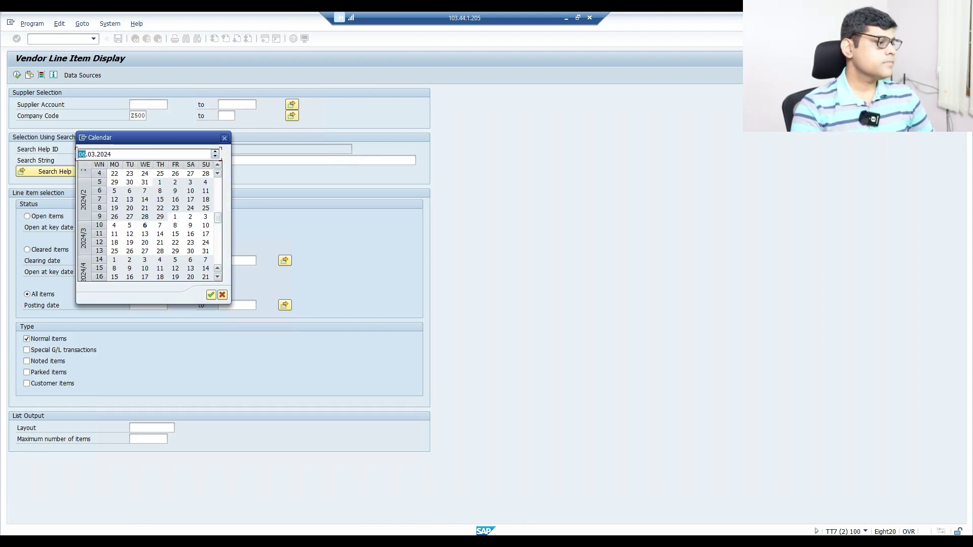
{"action": "double_click", "coordinate": [145, 225]}
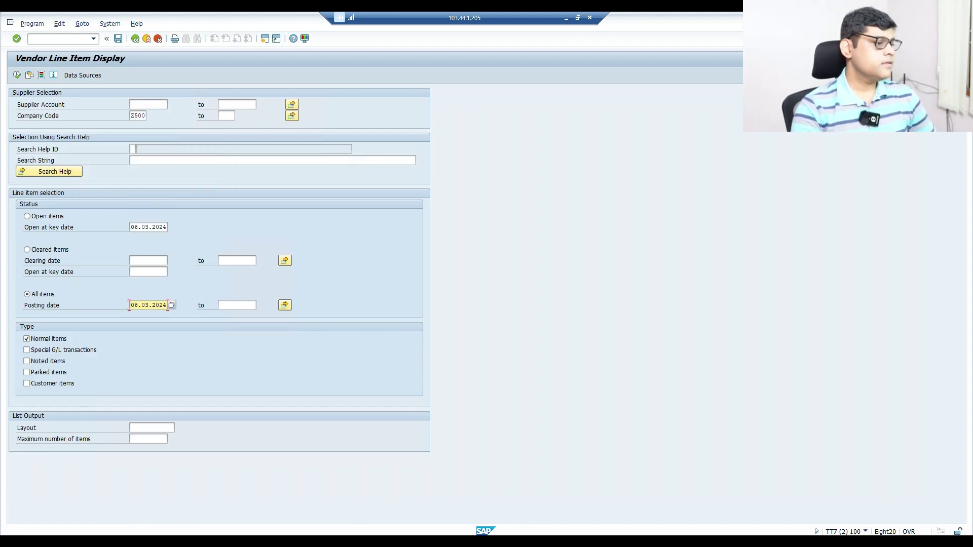
{"action": "key", "text": "F4"}
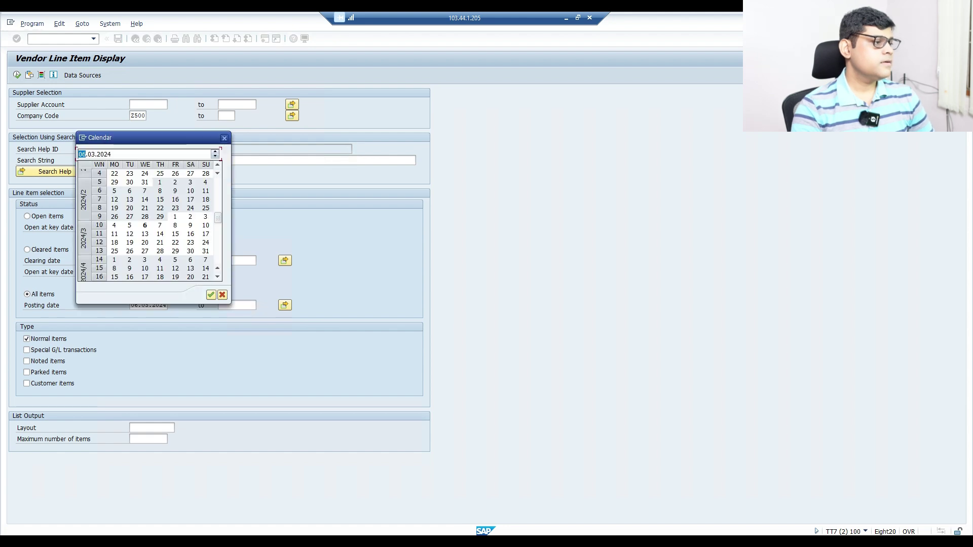
{"action": "double_click", "coordinate": [146, 225]}
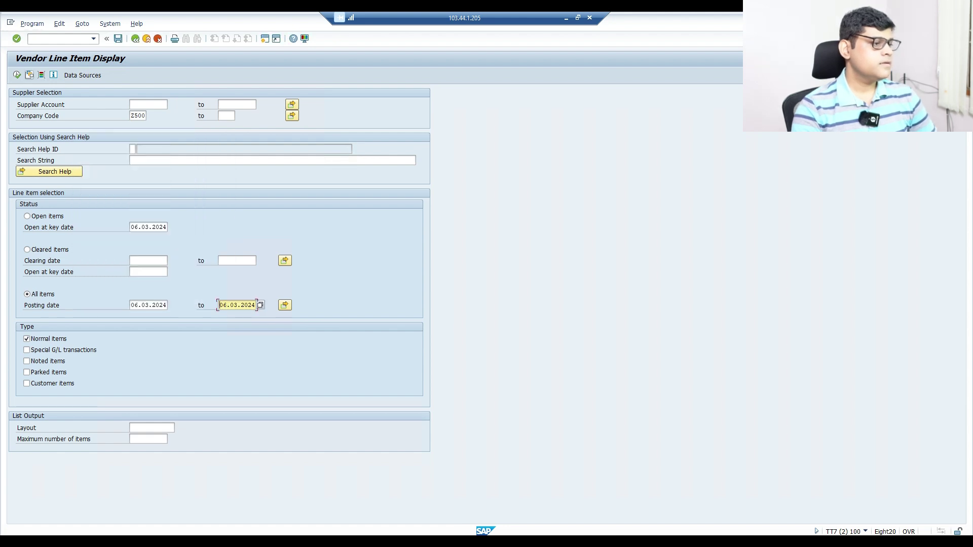
{"action": "left_click", "coordinate": [16, 75]}
{"action": "left_click", "coordinate": [17, 75]}
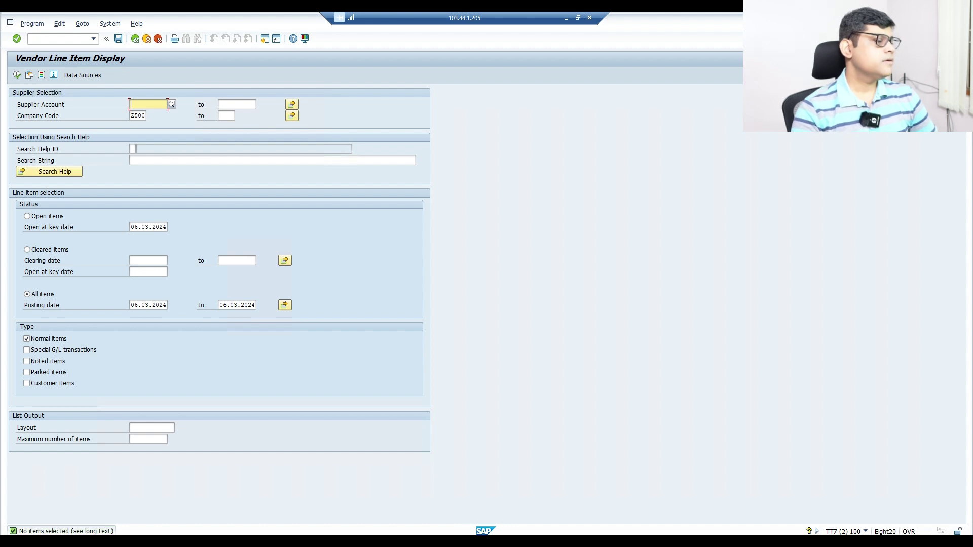
{"action": "left_click", "coordinate": [135, 39]}
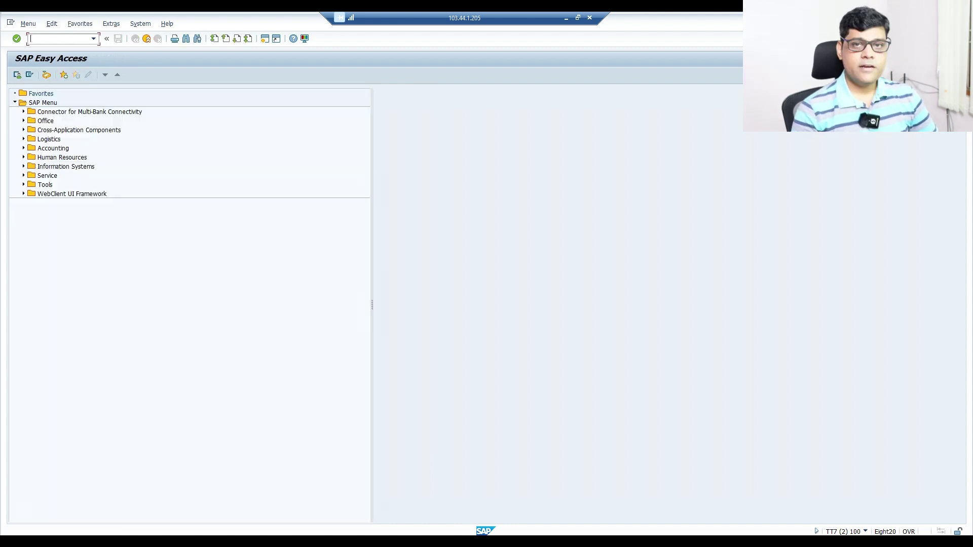
Run FBL1N for all items posted 06.03.2024, including parked items, revealing document 19001.
{"action": "type", "text": "fbl1n"}
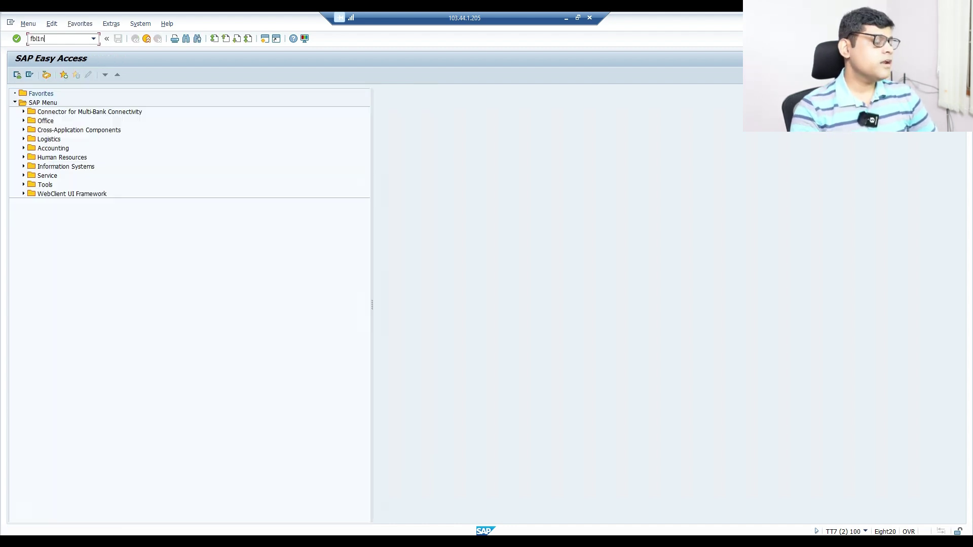
{"action": "key", "text": "Return"}
{"action": "left_click", "coordinate": [27, 295]}
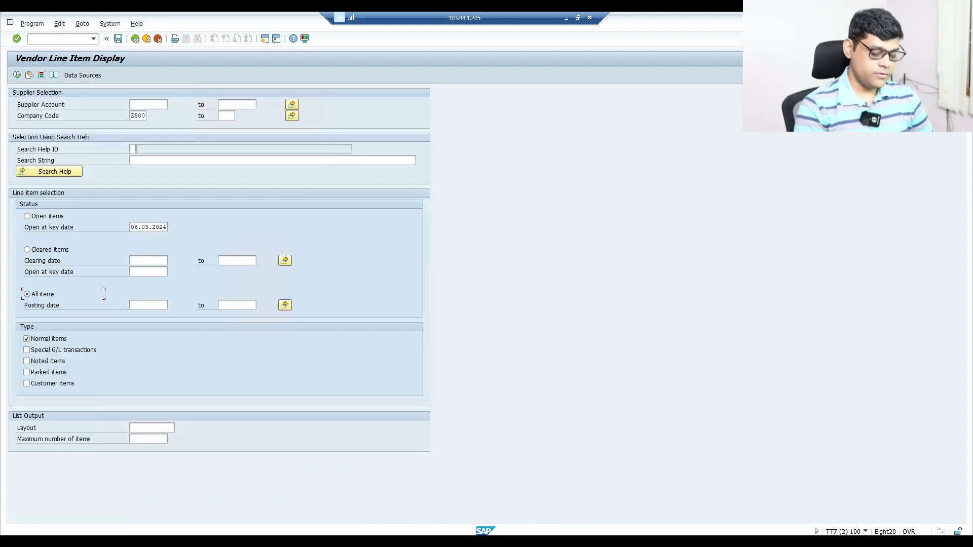
{"action": "left_click", "coordinate": [148, 305]}
{"action": "key", "text": "F8"}
{"action": "key", "text": "F4"}
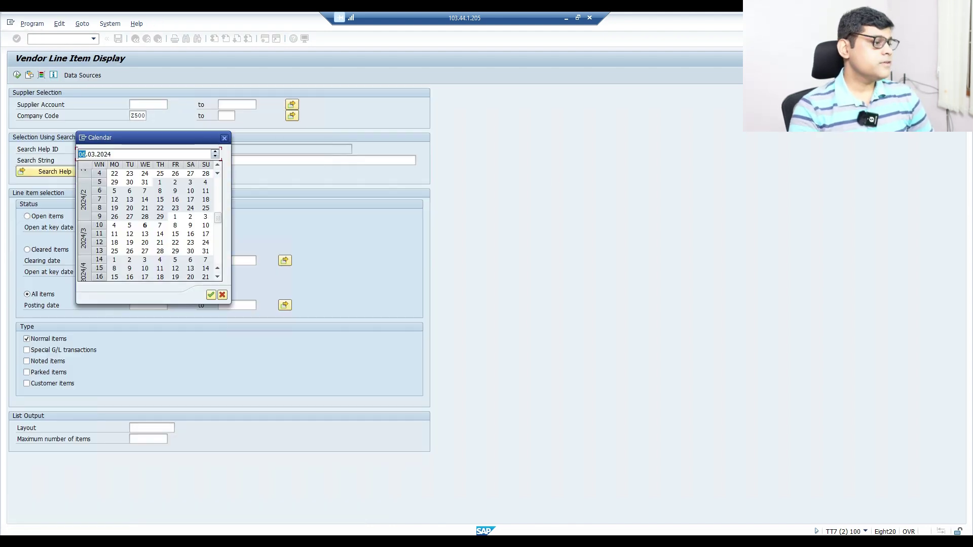
{"action": "key", "text": "Return"}
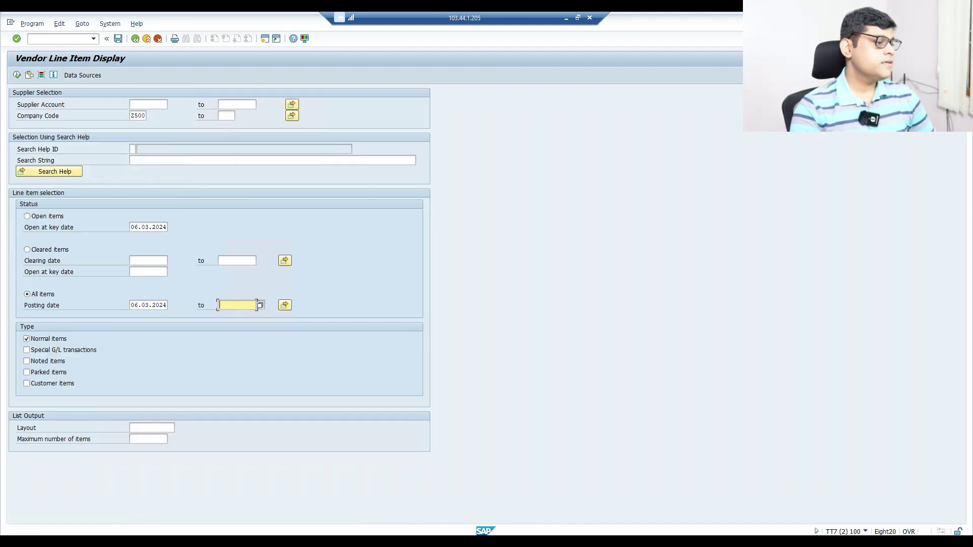
{"action": "key", "text": "F4"}
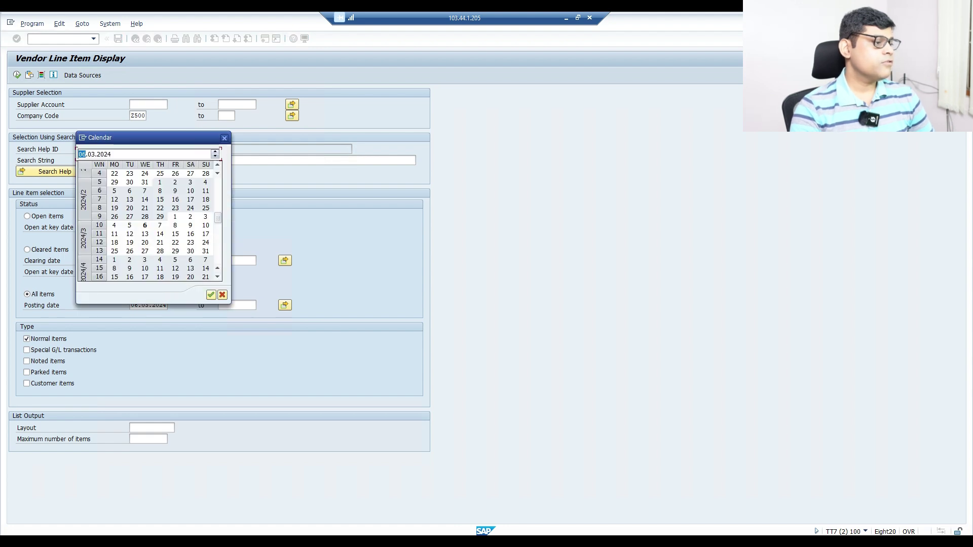
{"action": "double_click", "coordinate": [145, 225]}
{"action": "left_click", "coordinate": [27, 372]}
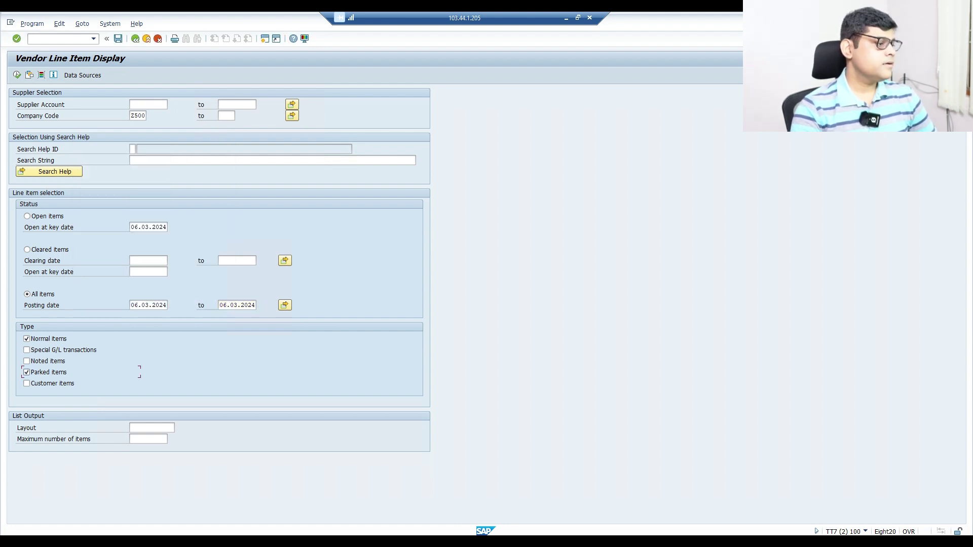
{"action": "left_click", "coordinate": [17, 75]}
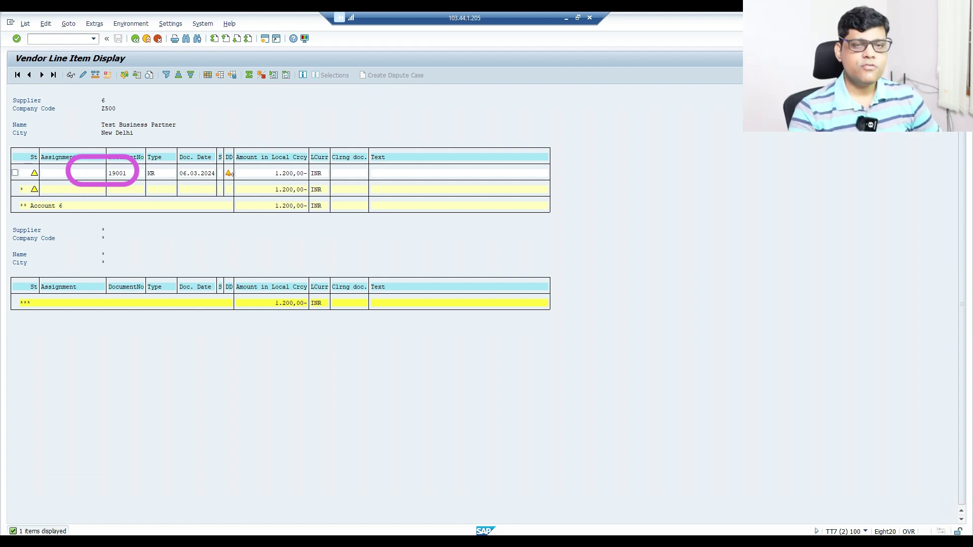
Switch to Park Vendor Invoice, turn the document tree on, and run FV60.
{"action": "left_click", "coordinate": [170, 499]}
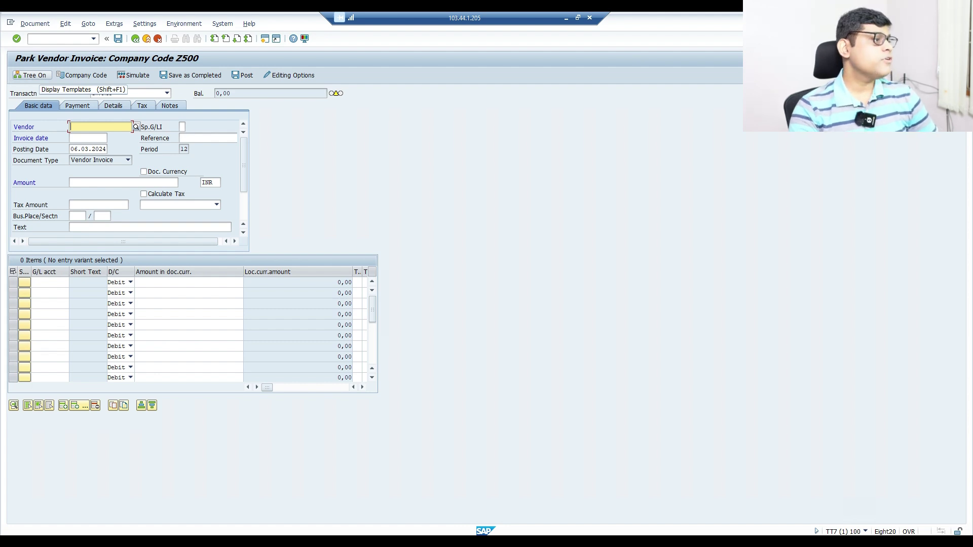
{"action": "left_click", "coordinate": [38, 75]}
{"action": "key", "text": "shift+F1"}
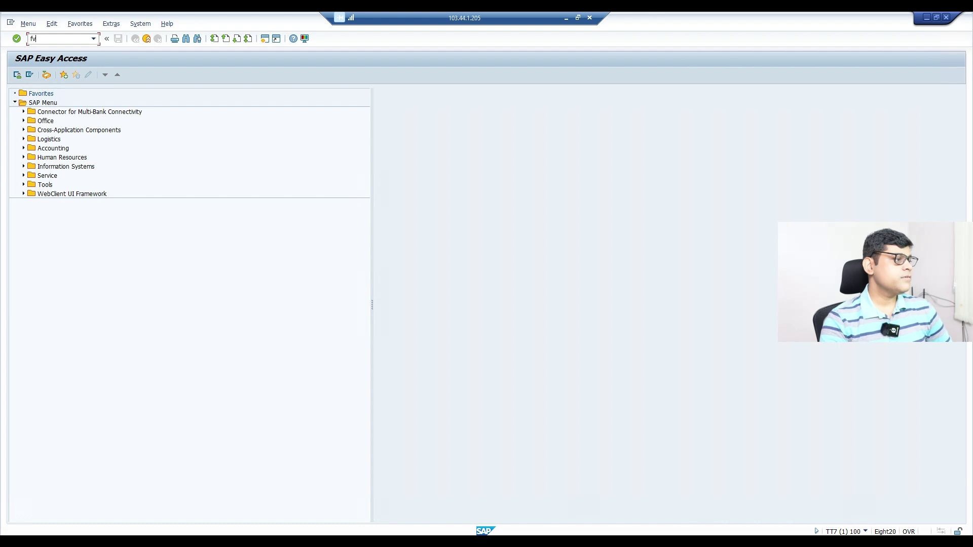
{"action": "key", "text": "Return"}
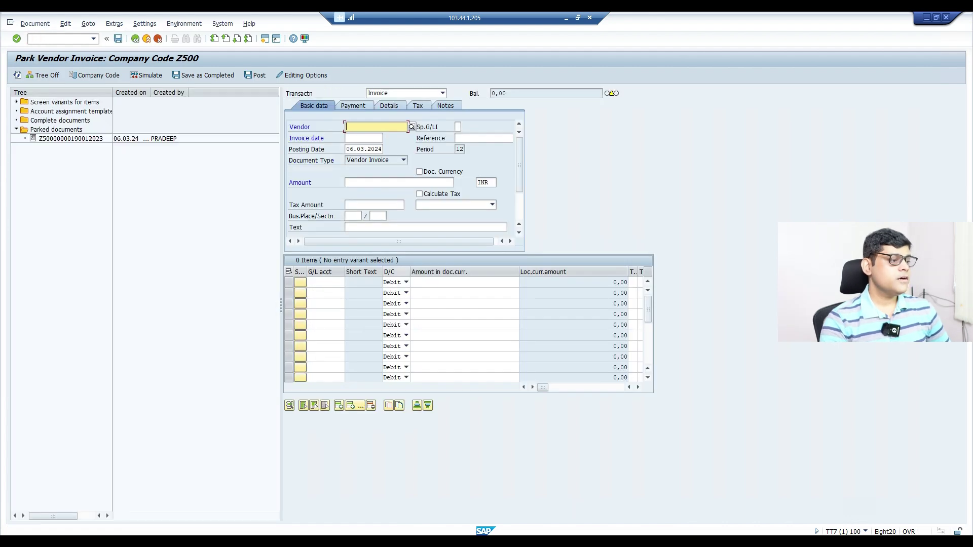
Open parked document 19001 from the Parked documents folder for editing.
{"action": "left_click", "coordinate": [17, 129]}
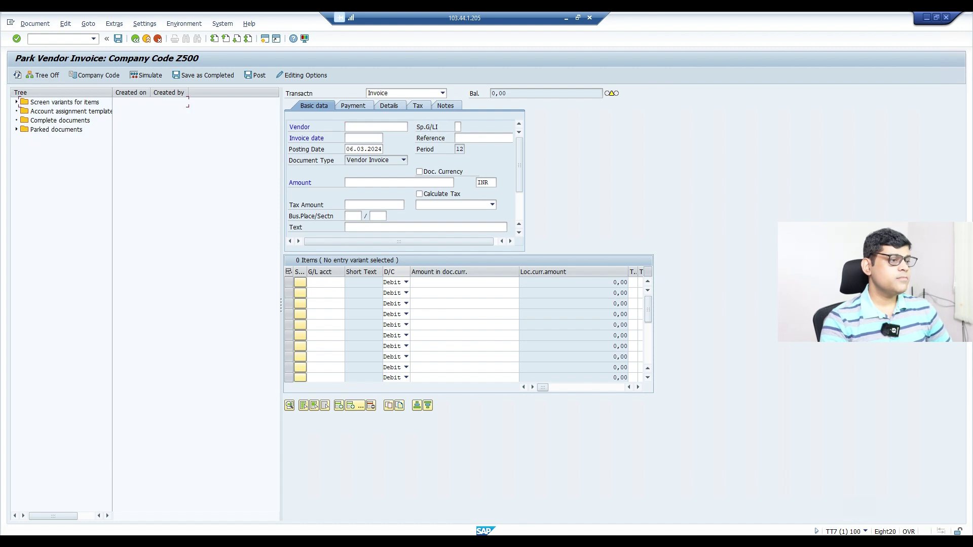
{"action": "left_click", "coordinate": [17, 130]}
{"action": "left_click", "coordinate": [130, 138]}
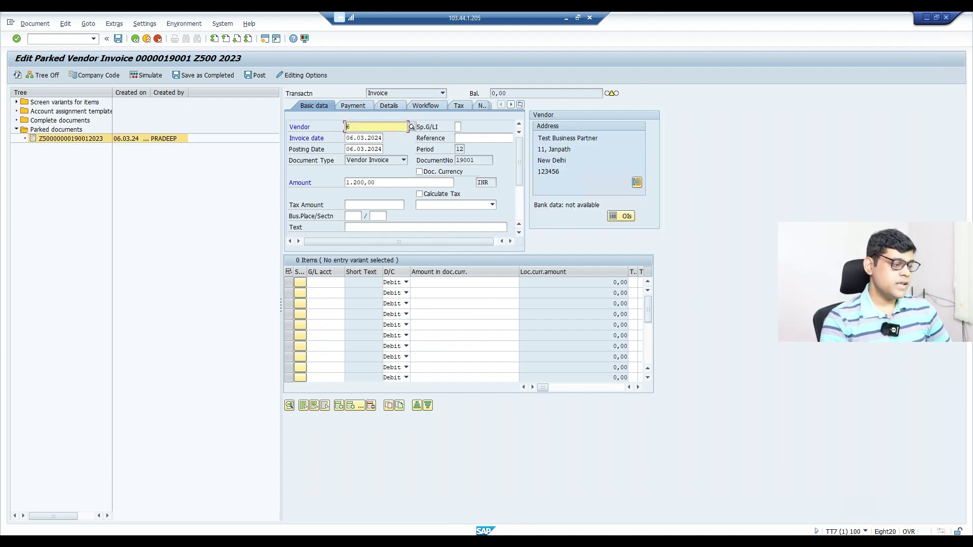
Enter G/L account 3004 on the first item line after checking the account search.
{"action": "left_click", "coordinate": [322, 283]}
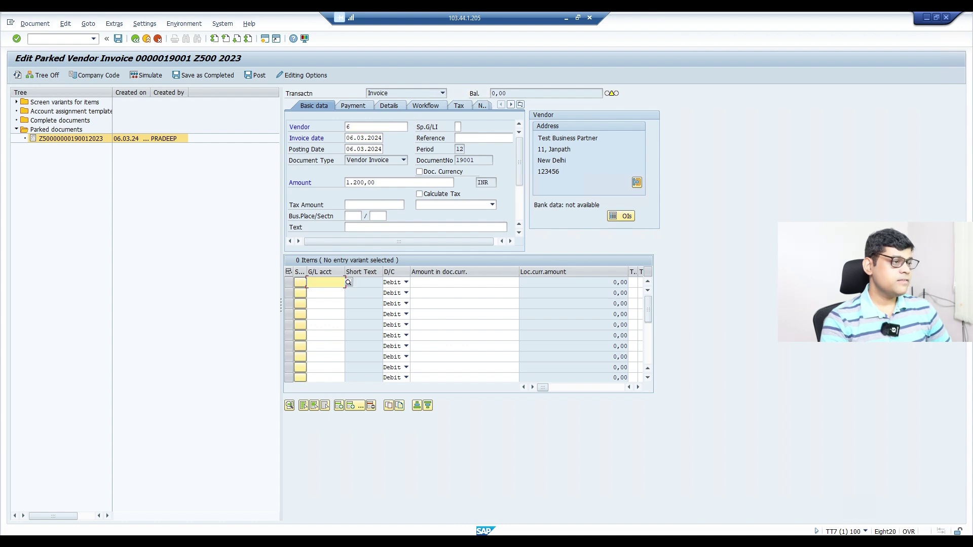
{"action": "key", "text": "F4"}
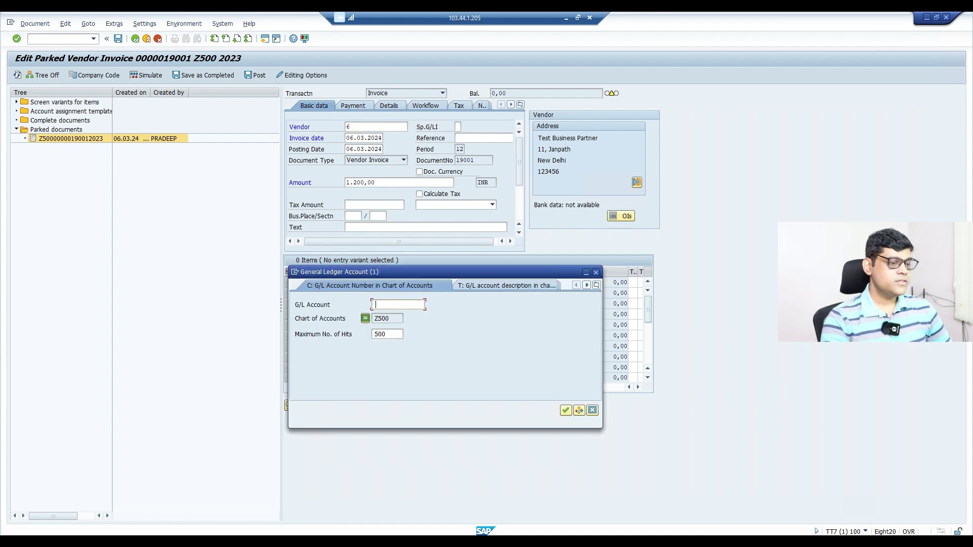
{"action": "mouse_move", "coordinate": [203, 541]}
{"action": "left_click", "coordinate": [233, 501]}
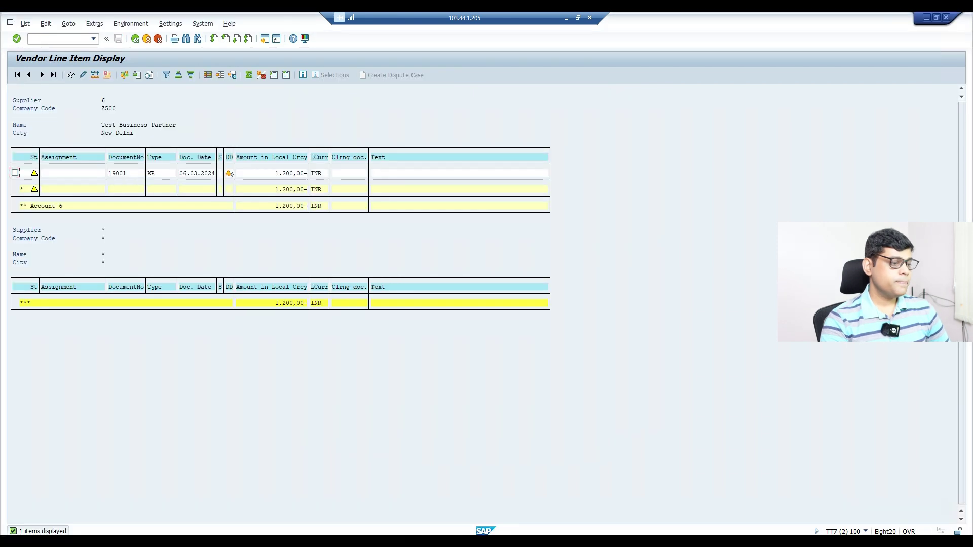
{"action": "mouse_move", "coordinate": [202, 541]}
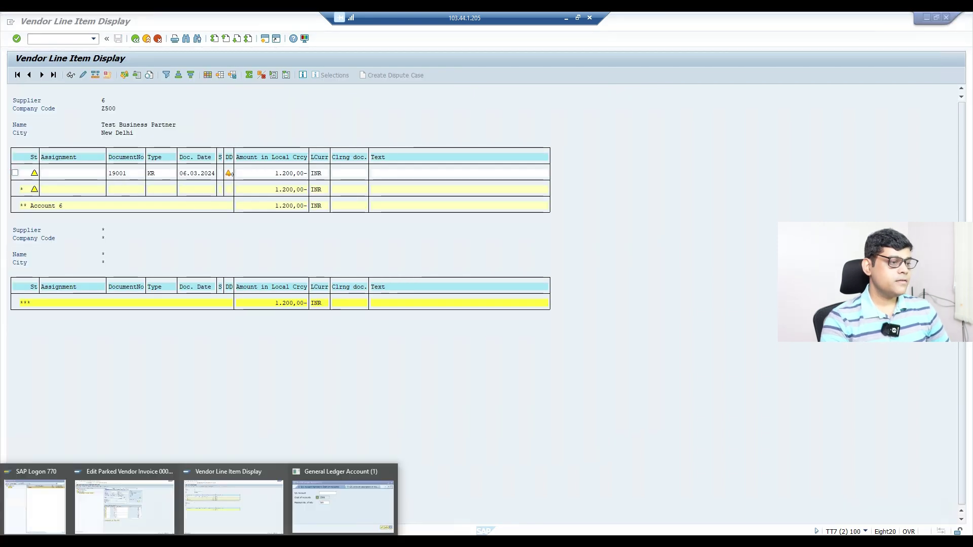
{"action": "left_click", "coordinate": [344, 502]}
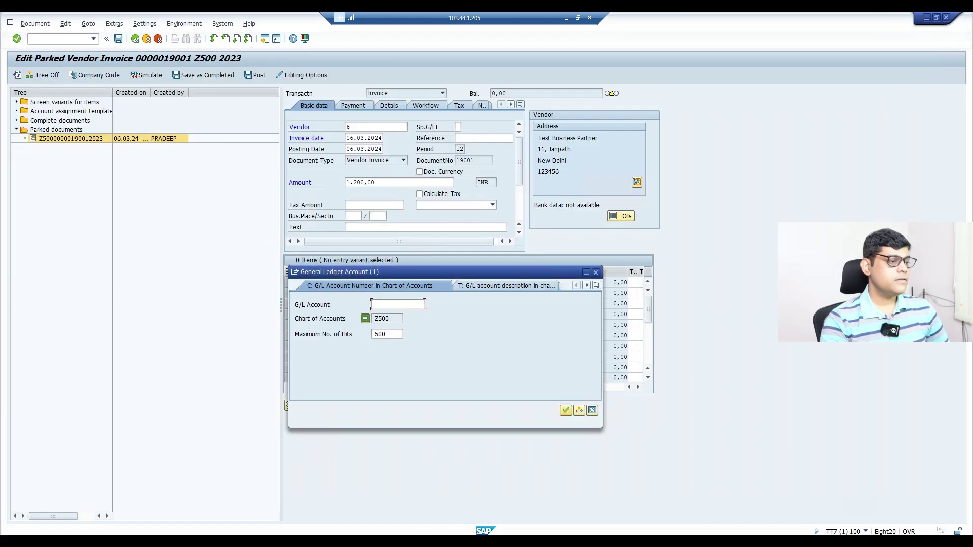
{"action": "key", "text": "Return"}
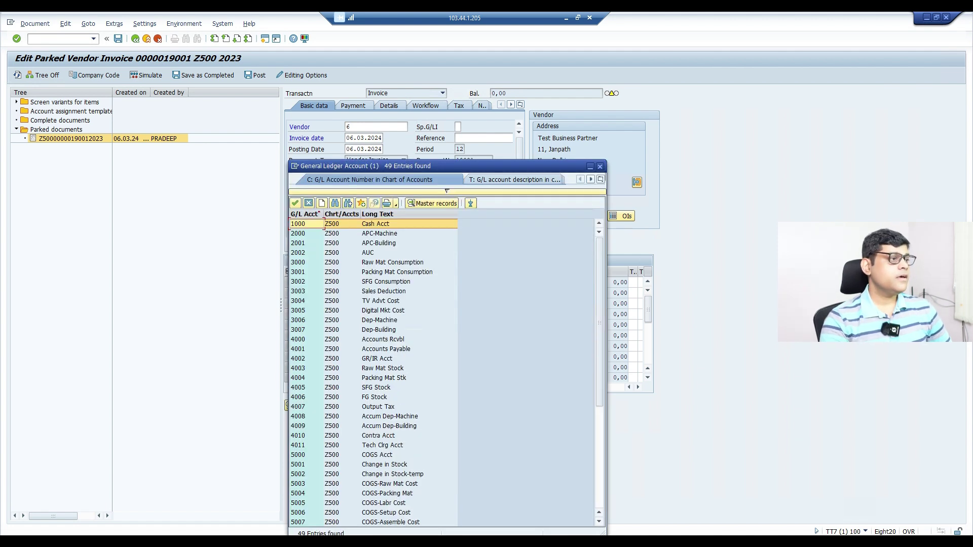
{"action": "key", "text": "Escape"}
{"action": "type", "text": "3004"}
{"action": "key", "text": "Tab"}
{"action": "key", "text": "Tab"}
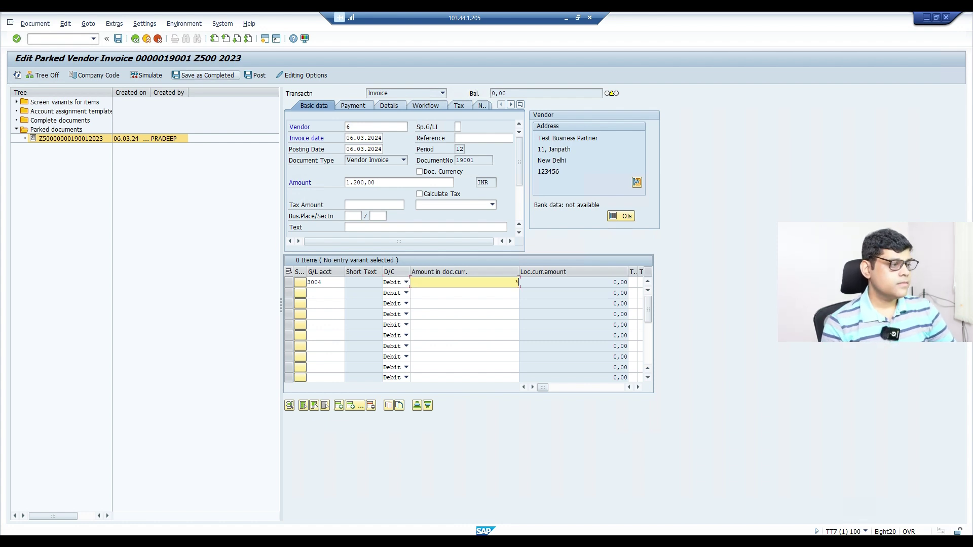
Post invoice 19001 and refresh the vendor line item list to show it as open.
{"action": "left_click", "coordinate": [258, 75]}
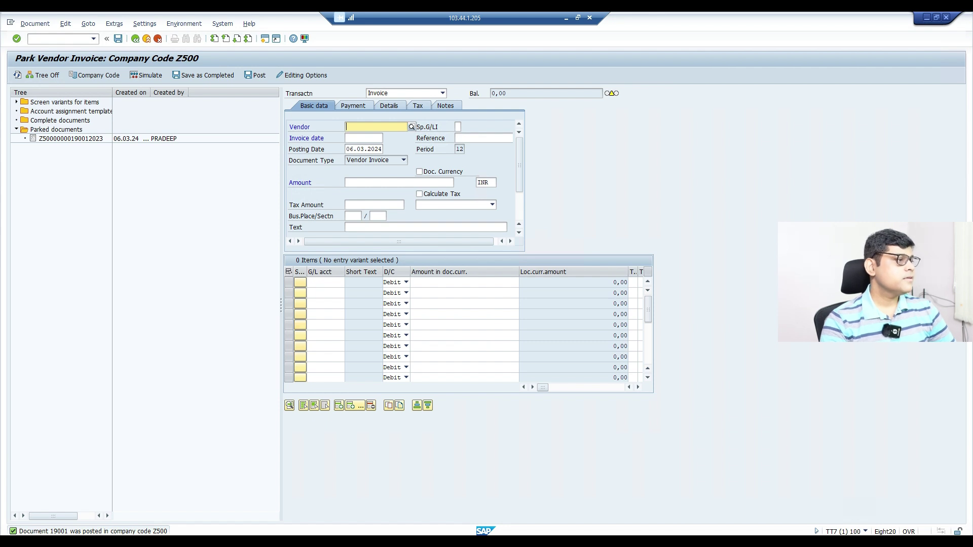
{"action": "mouse_move", "coordinate": [187, 542]}
{"action": "left_click", "coordinate": [275, 504]}
{"action": "left_click", "coordinate": [25, 23]}
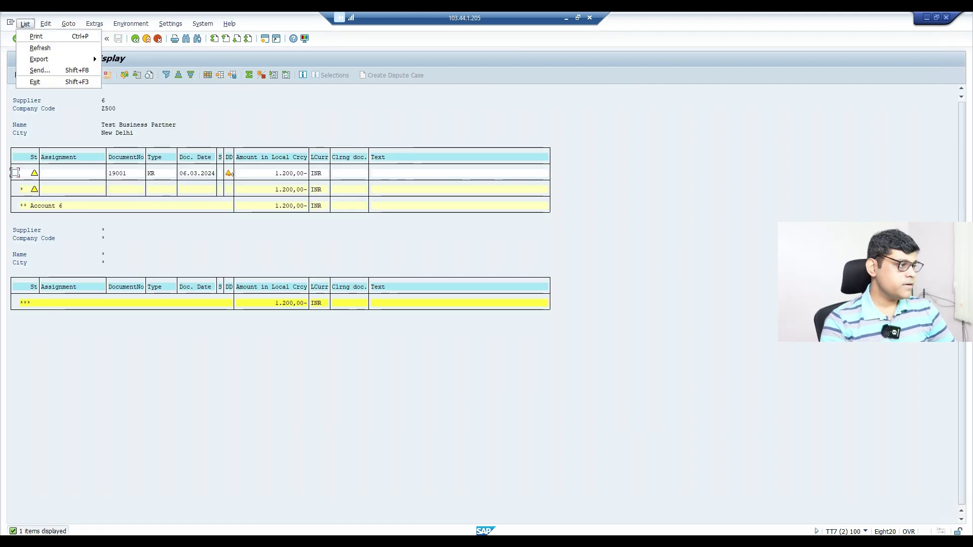
{"action": "left_click", "coordinate": [29, 47]}
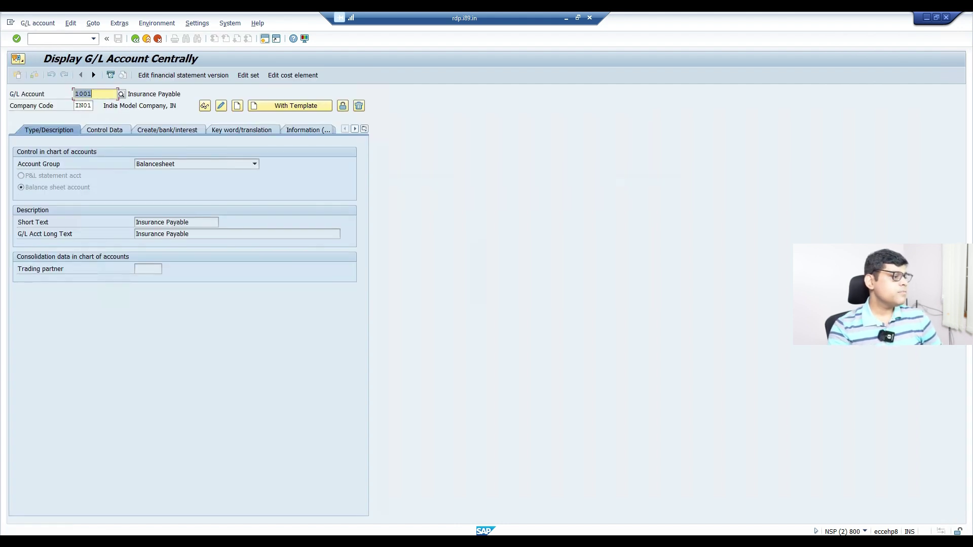
View the Control Data tab of G/L account 1001 Insurance Payable in IN01.
{"action": "left_click", "coordinate": [104, 130]}
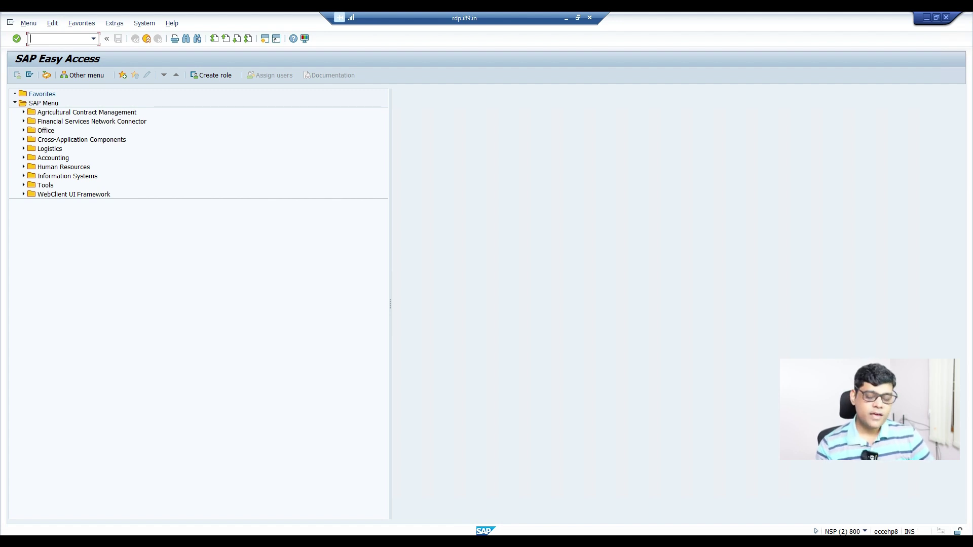
Enter transaction FAGL_ACTIVATE_OP to reach the Switch to Open Item Management screen.
{"action": "type", "text": "FAGL"}
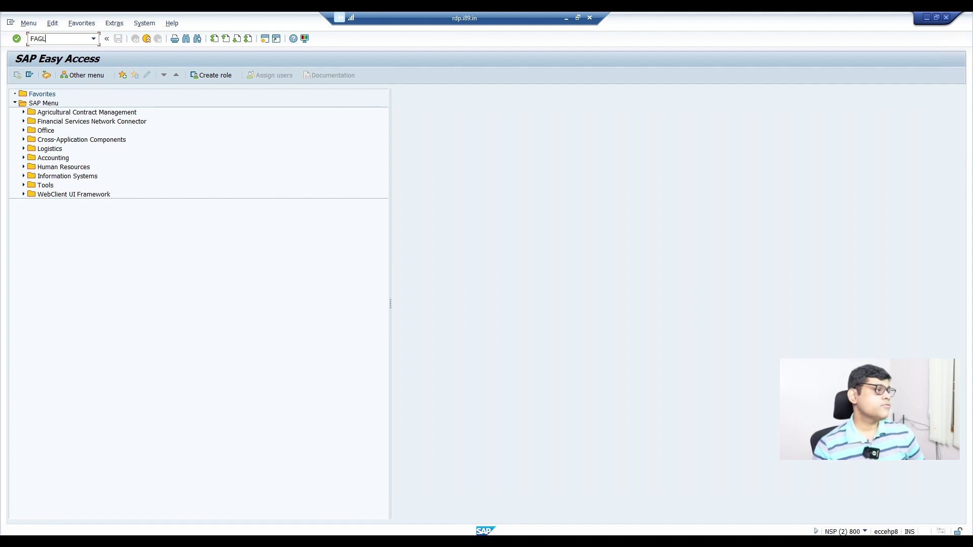
{"action": "type", "text": "_"}
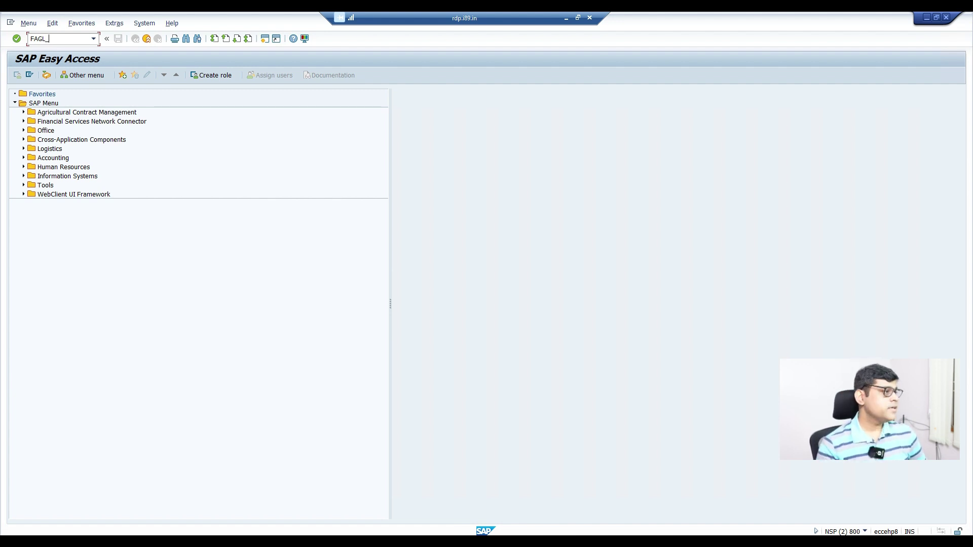
{"action": "type", "text": "ACTIVATE_"}
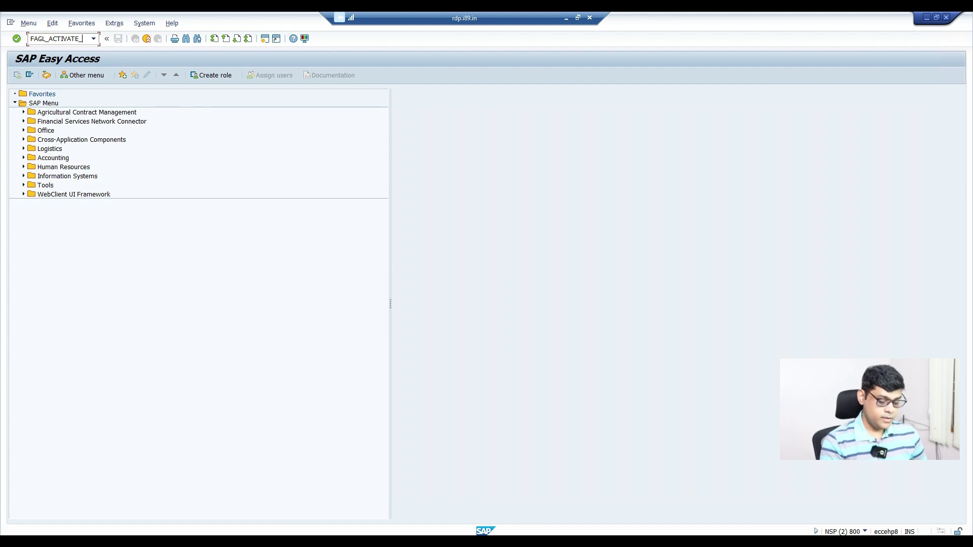
{"action": "type", "text": "OF"}
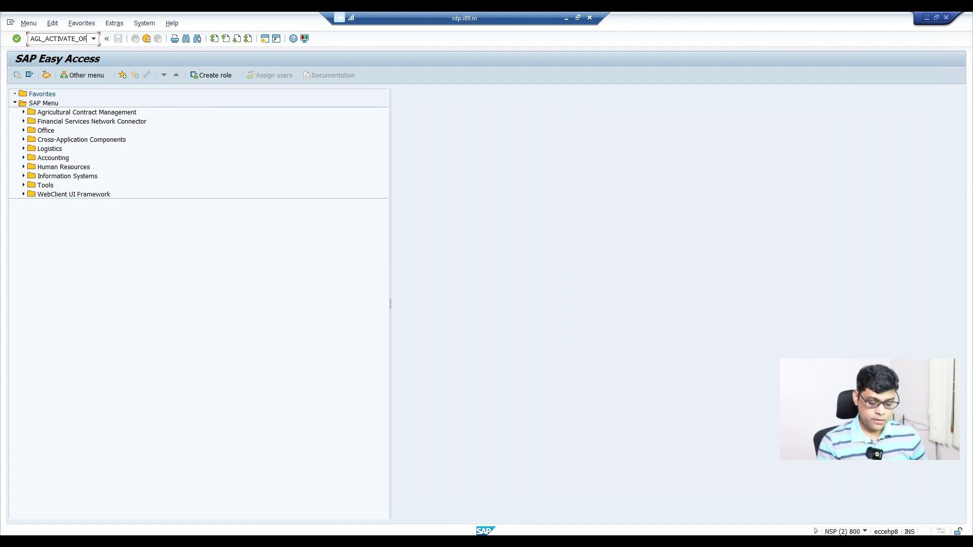
{"action": "key", "text": "Return"}
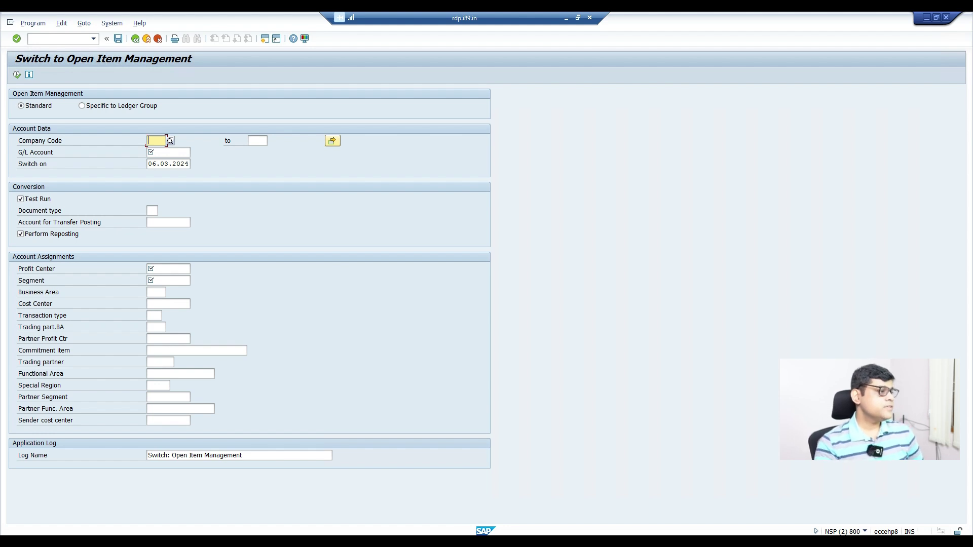
Enter company code IN01, then return to the Switch to Open Item Management session.
{"action": "type", "text": "IN01"}
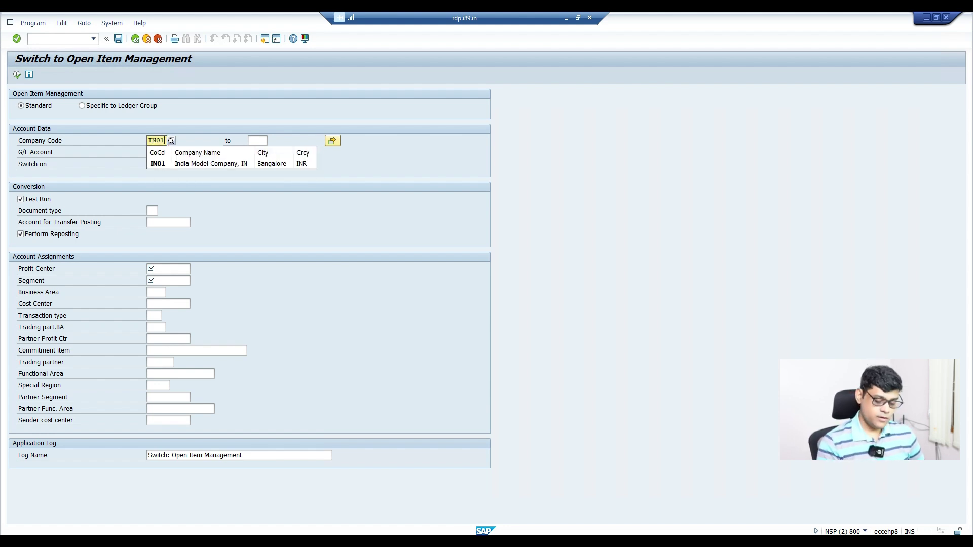
{"action": "key", "text": "Down"}
{"action": "key", "text": "Return"}
{"action": "key", "text": "Return"}
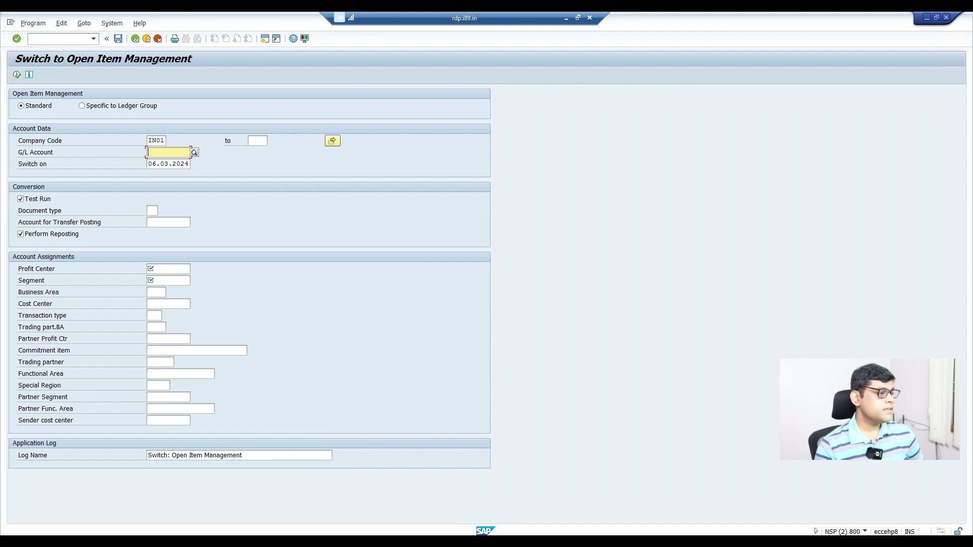
{"action": "key", "text": "alt+Tab"}
{"action": "key", "text": "alt+Tab"}
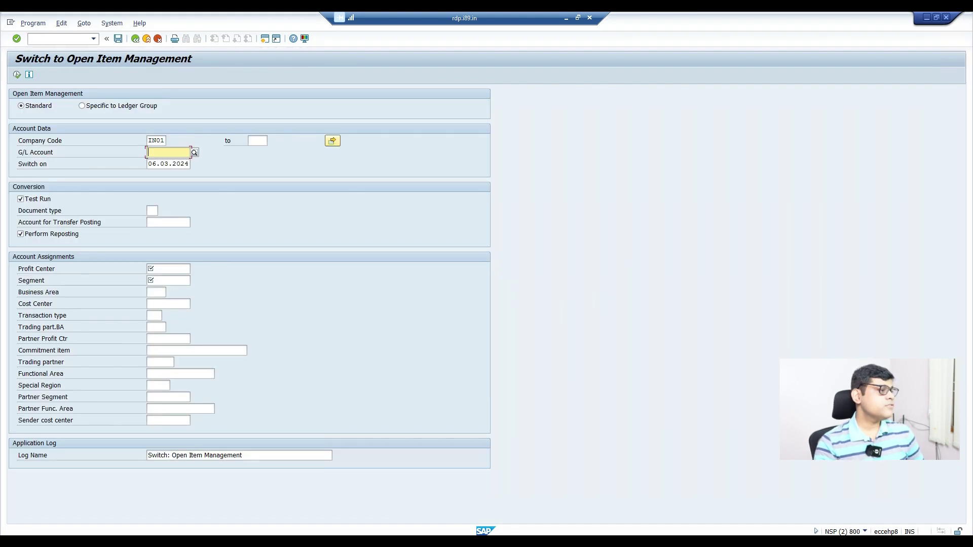
{"action": "mouse_move", "coordinate": [210, 542]}
{"action": "left_click", "coordinate": [156, 507]}
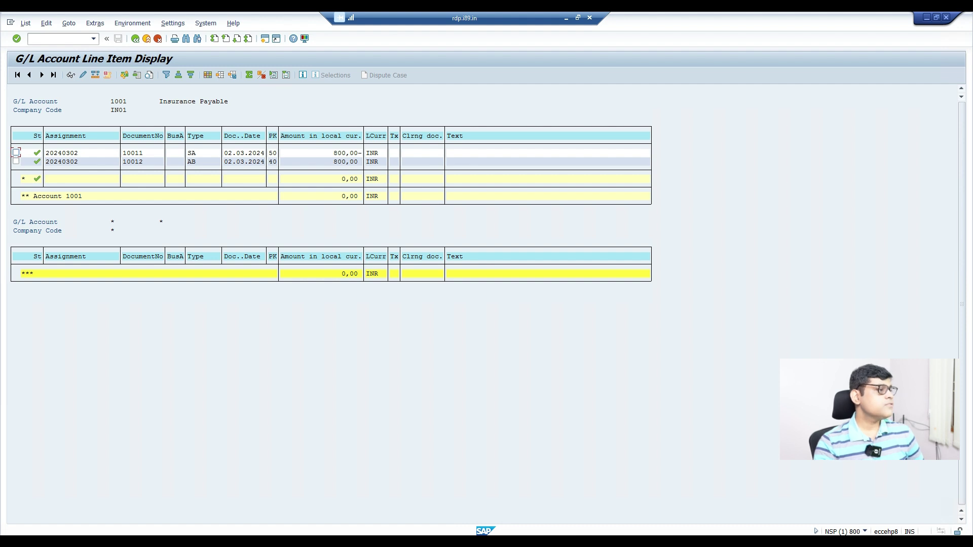
{"action": "mouse_move", "coordinate": [215, 541]}
{"action": "left_click", "coordinate": [375, 507]}
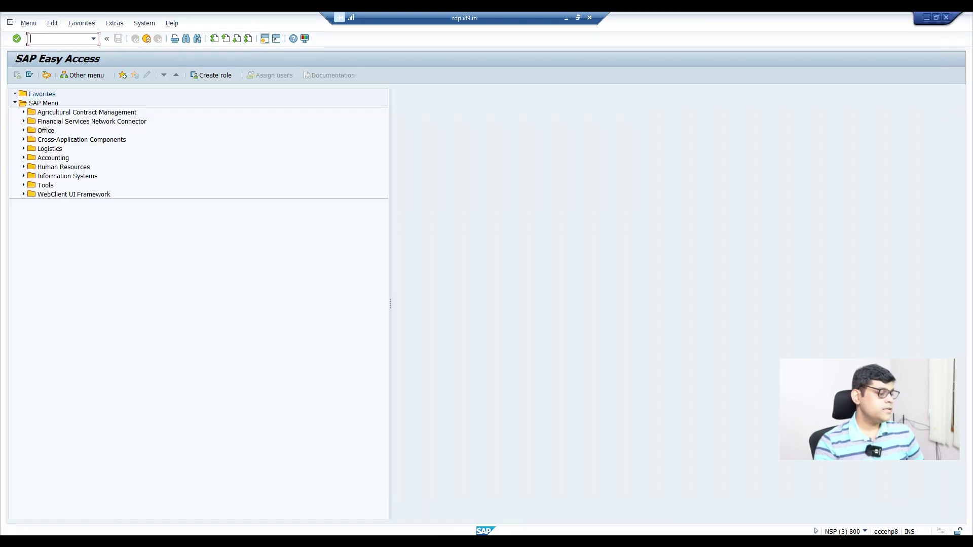
{"action": "mouse_move", "coordinate": [215, 541]}
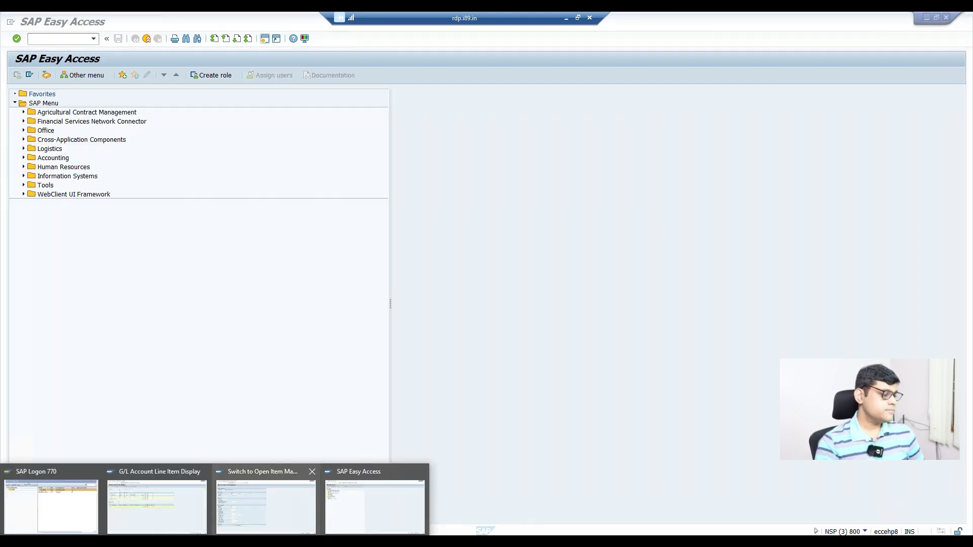
{"action": "left_click", "coordinate": [266, 499]}
Enter G/L account 1001 and document type AB, moving on to the profit center field.
{"action": "type", "text": "1001"}
{"action": "key", "text": "Tab"}
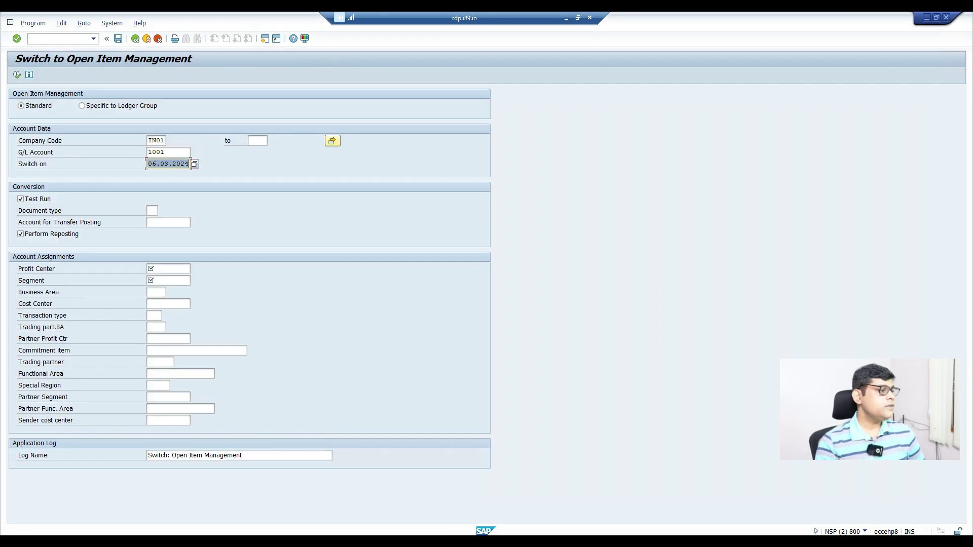
{"action": "key", "text": "Tab"}
{"action": "key", "text": "Tab"}
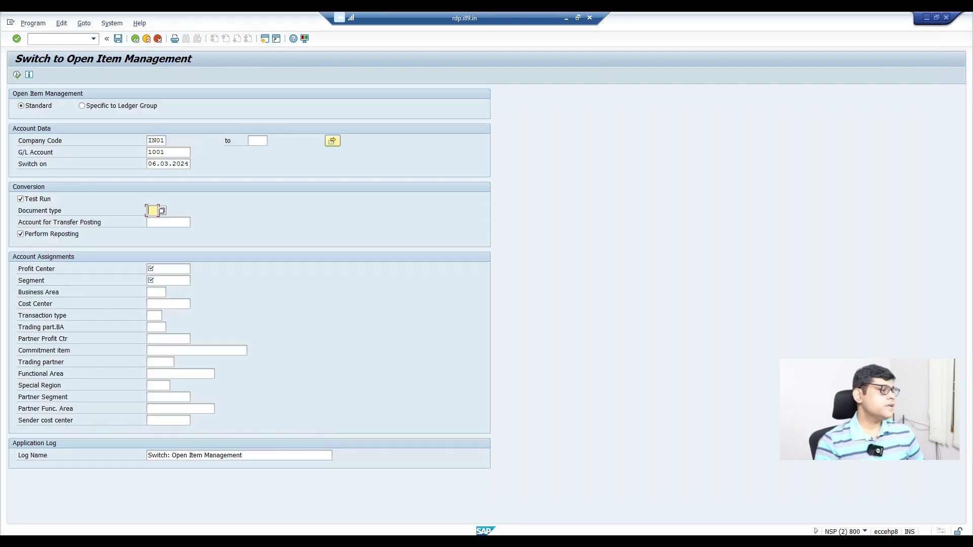
{"action": "type", "text": "AB"}
{"action": "key", "text": "Tab"}
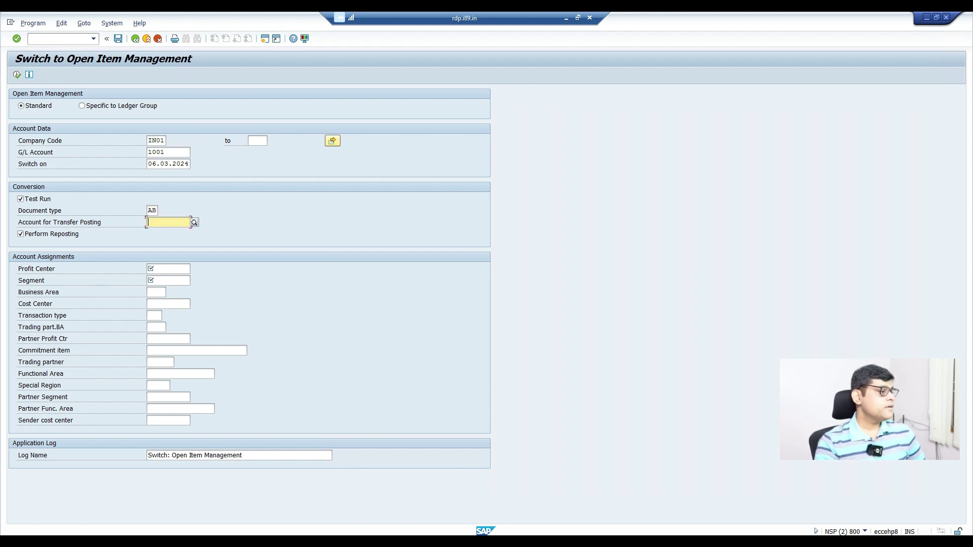
{"action": "key", "text": "Tab"}
{"action": "key", "text": "Tab"}
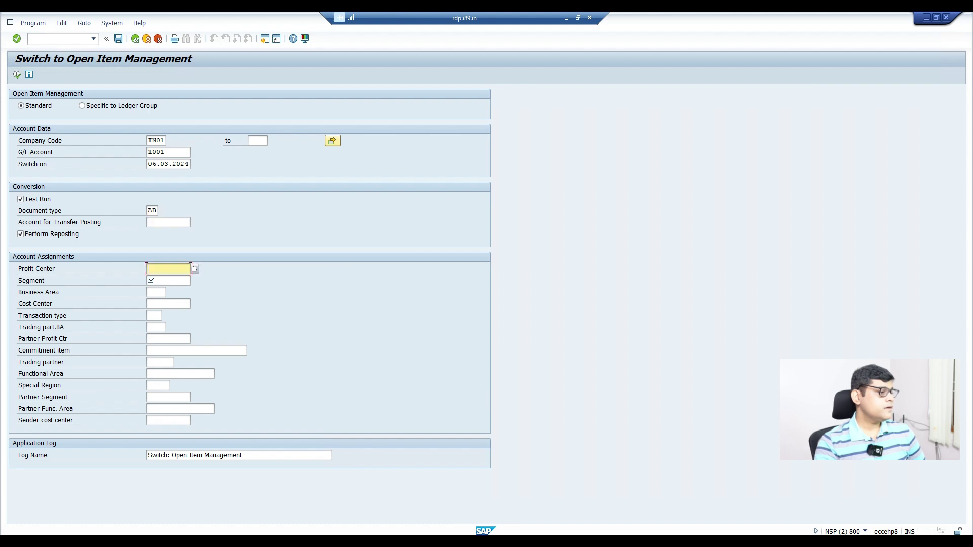
Assign profit center F001, found by searching controlling area IN01.
{"action": "key", "text": "F4"}
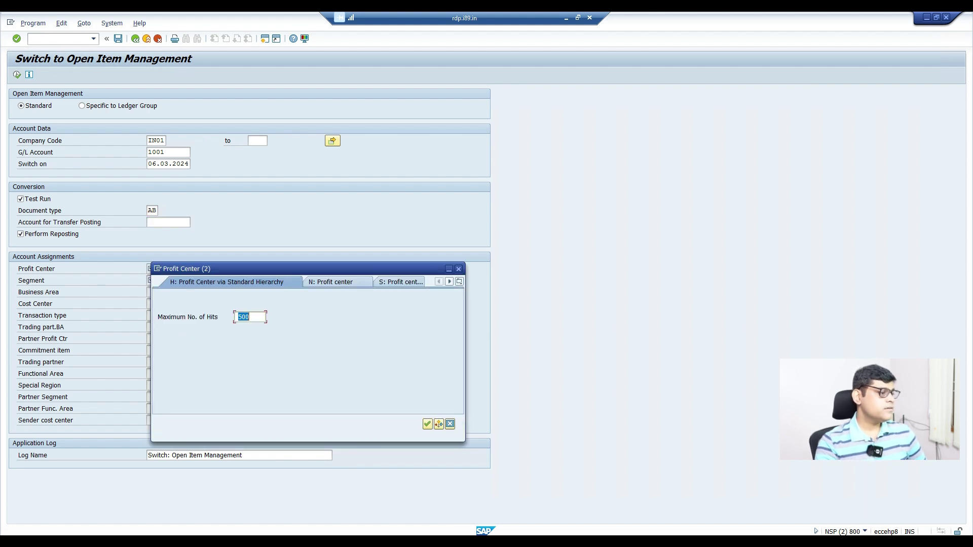
{"action": "key", "text": "ctrl+Page_Down"}
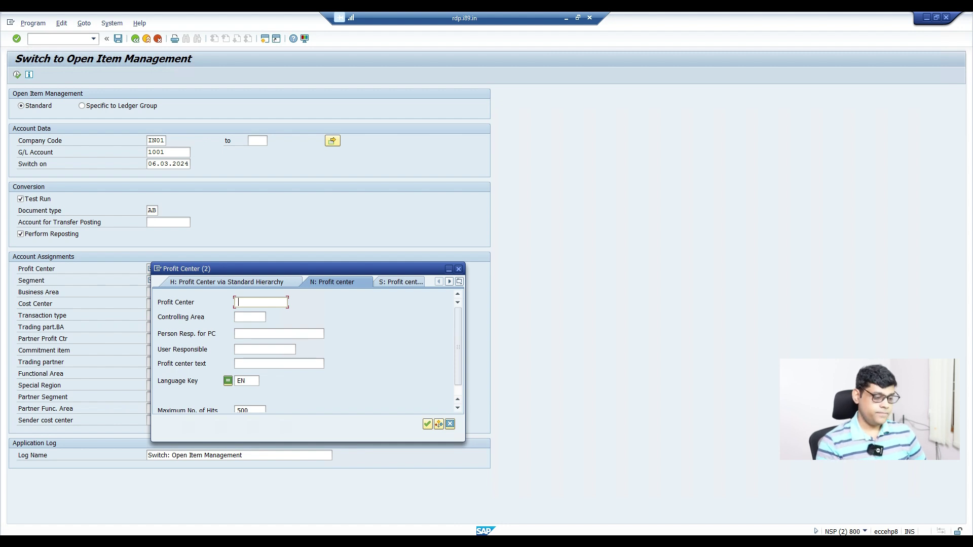
{"action": "key", "text": "Tab"}
{"action": "type", "text": "IN01"}
{"action": "key", "text": "Return"}
{"action": "key", "text": "Down"}
{"action": "key", "text": "Return"}
{"action": "key", "text": "Tab"}
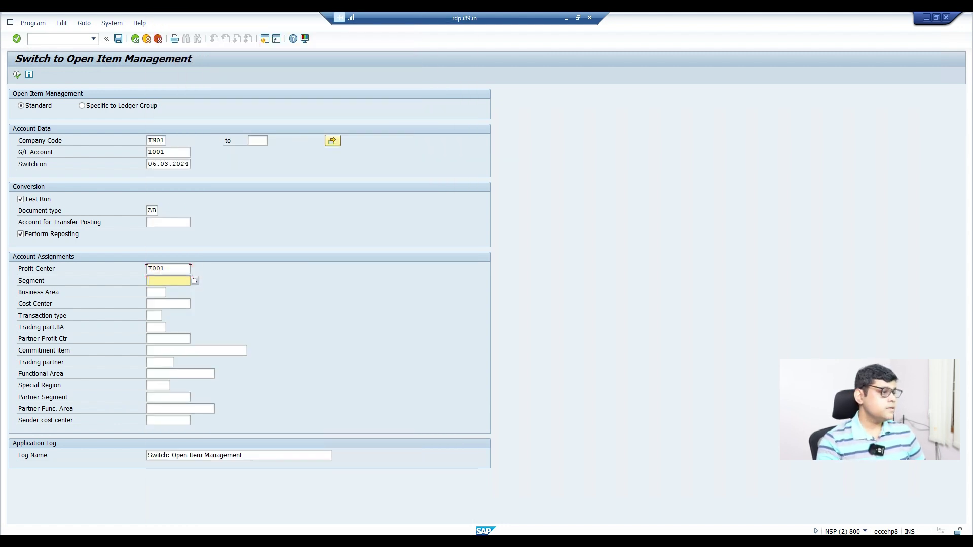
Choose segment INDU and execute the test conversion for account 1001.
{"action": "key", "text": "F4"}
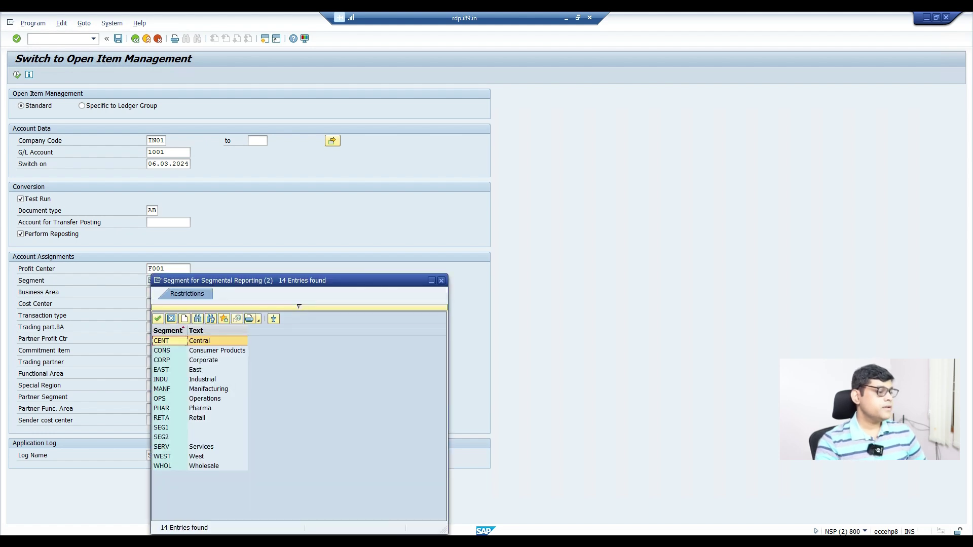
{"action": "double_click", "coordinate": [189, 379]}
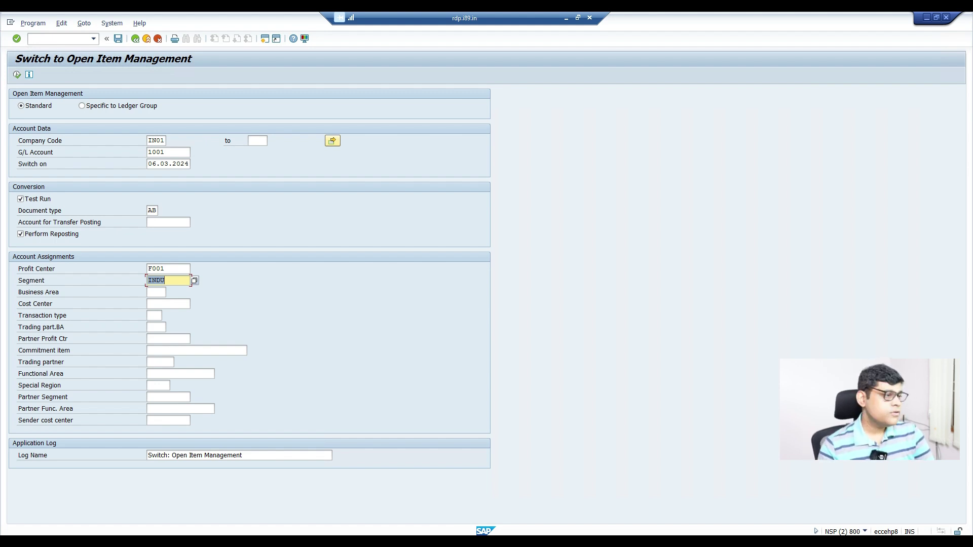
{"action": "left_click", "coordinate": [17, 75]}
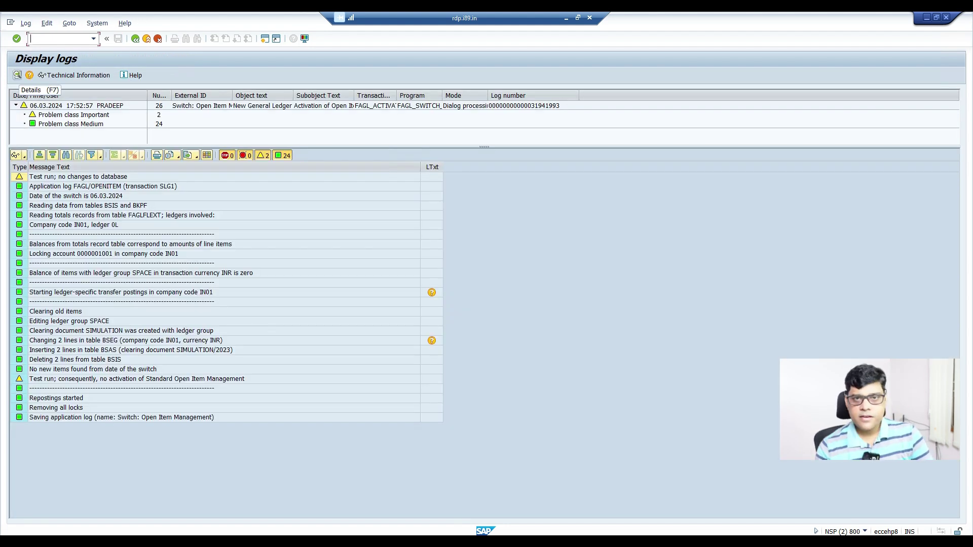
Leave the test log, recheck account 1001's line items, and return to the switch screen.
{"action": "left_click", "coordinate": [136, 38]}
{"action": "mouse_move", "coordinate": [218, 542]}
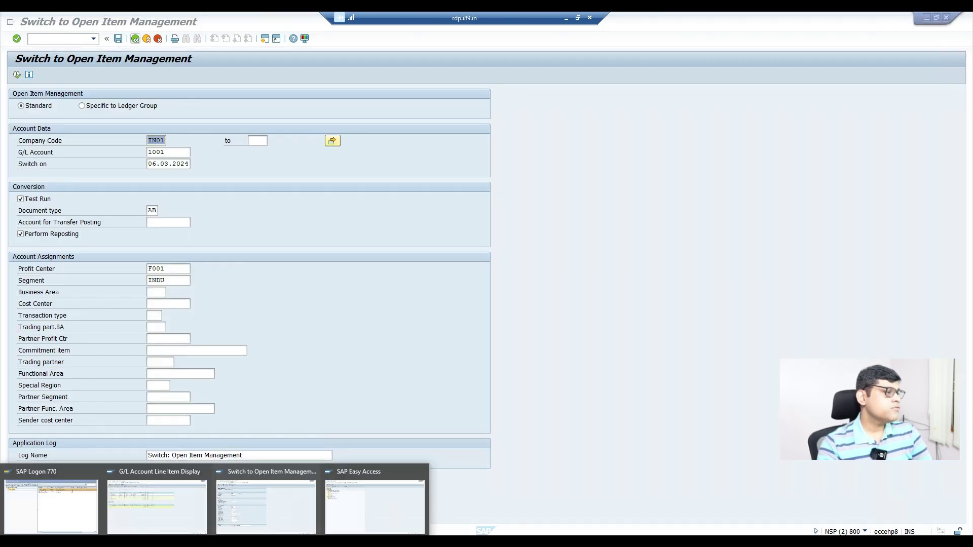
{"action": "left_click", "coordinate": [157, 499]}
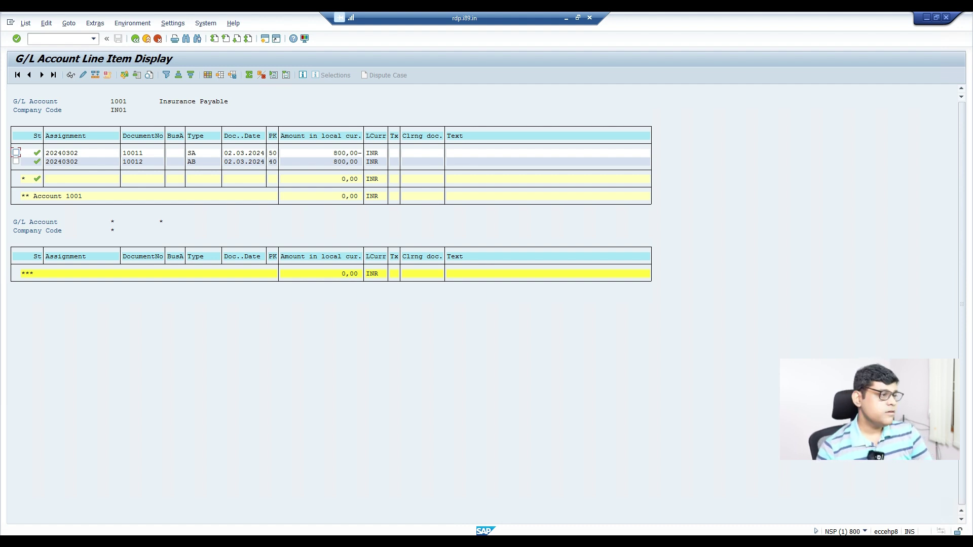
{"action": "mouse_move", "coordinate": [218, 542]}
{"action": "left_click", "coordinate": [266, 499]}
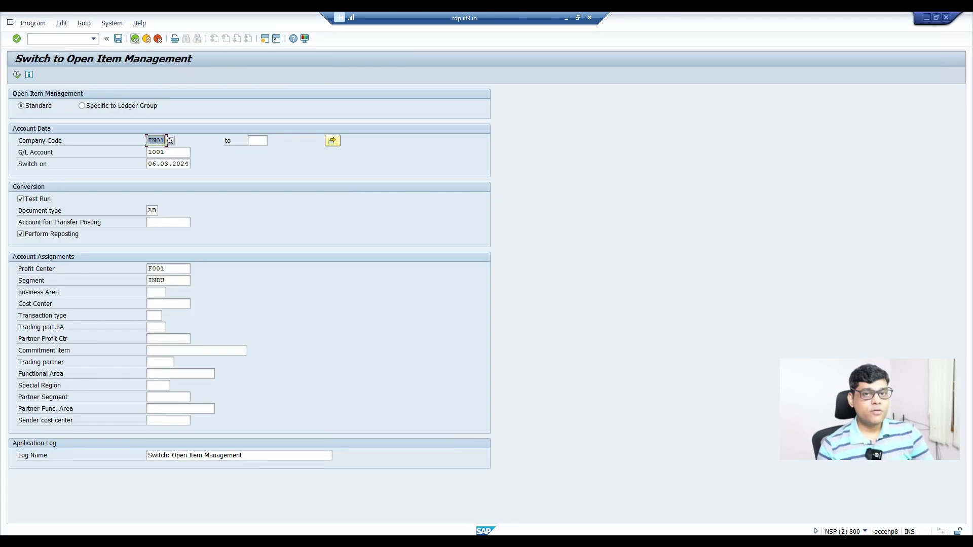
Uncheck Test Run in the Conversion section.
{"action": "left_click", "coordinate": [21, 200]}
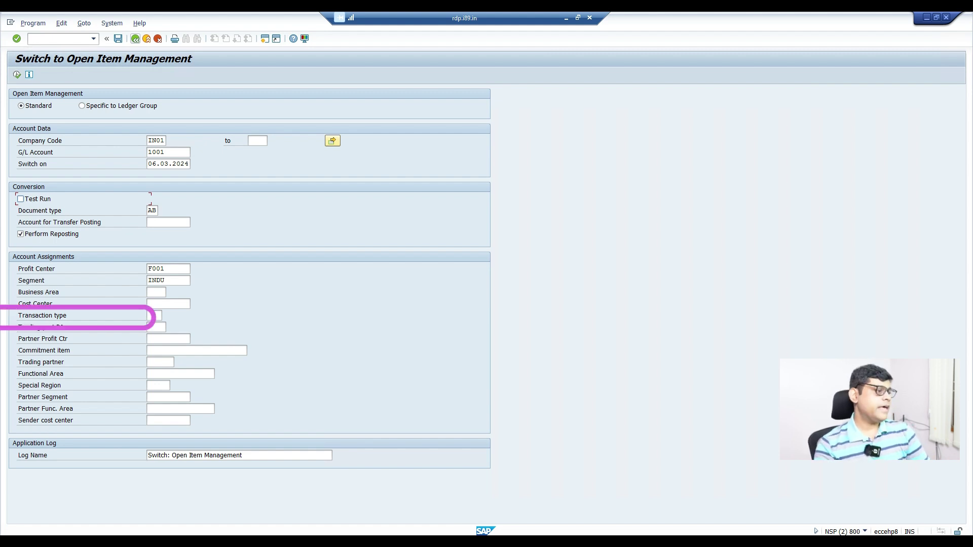
Execute the report in background on output device LP01, start immediately, and save the job.
{"action": "left_click", "coordinate": [33, 23]}
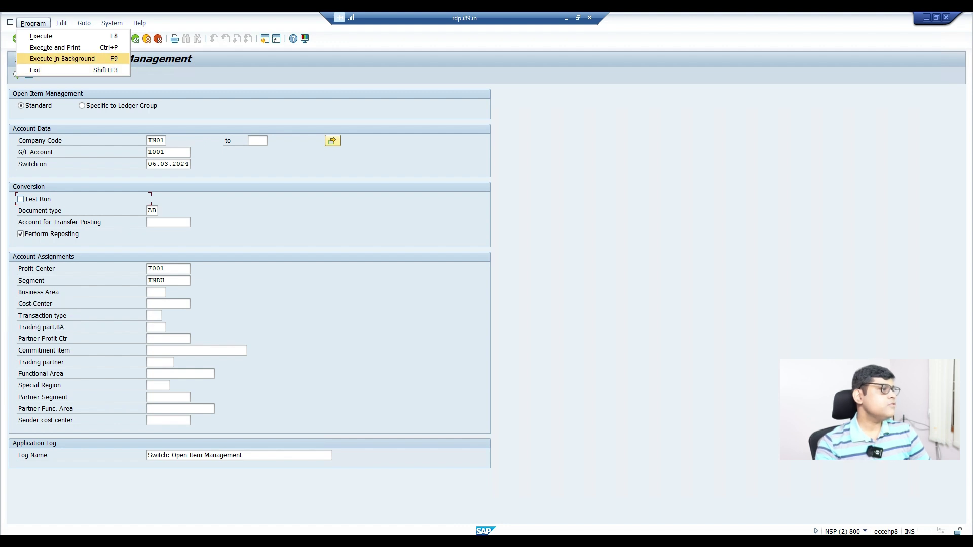
{"action": "key", "text": "Return"}
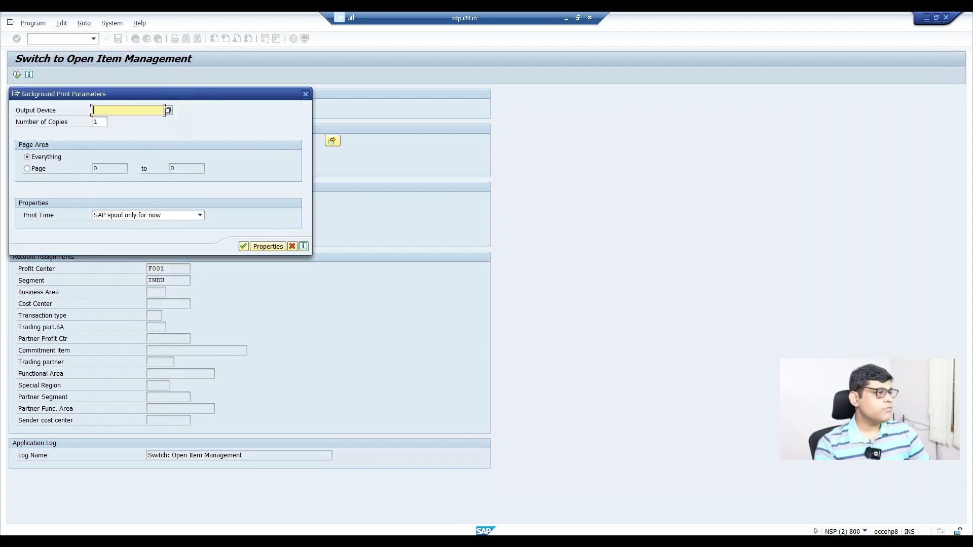
{"action": "type", "text": "LP01"}
{"action": "key", "text": "Return"}
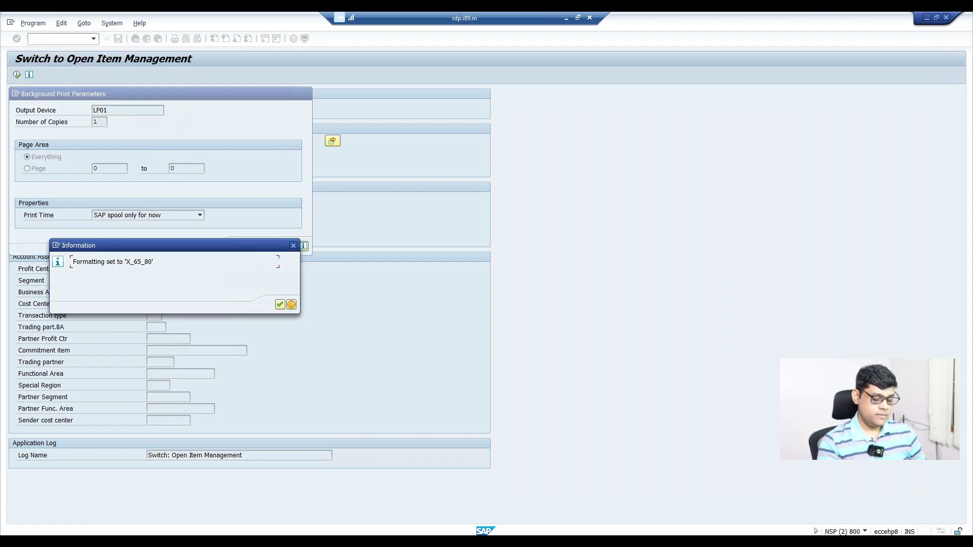
{"action": "key", "text": "Return"}
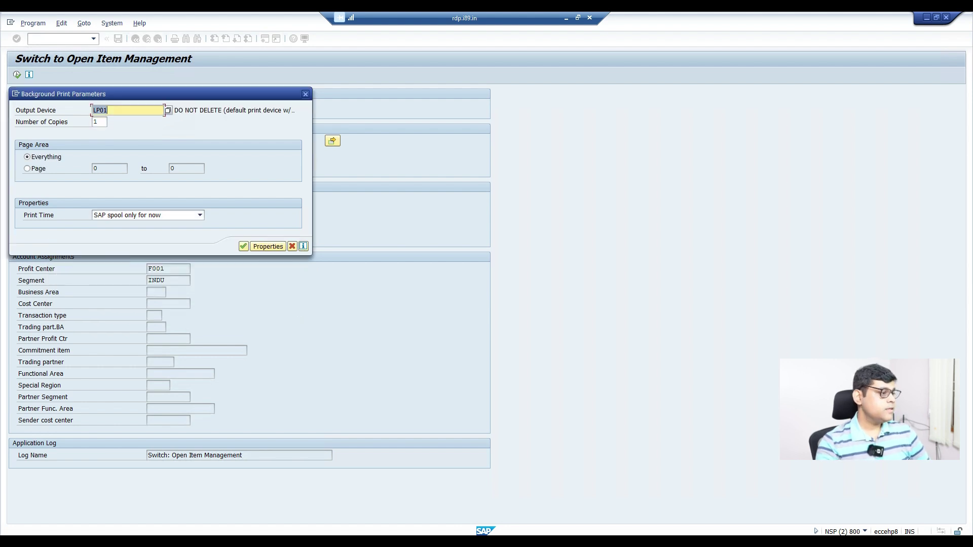
{"action": "key", "text": "Return"}
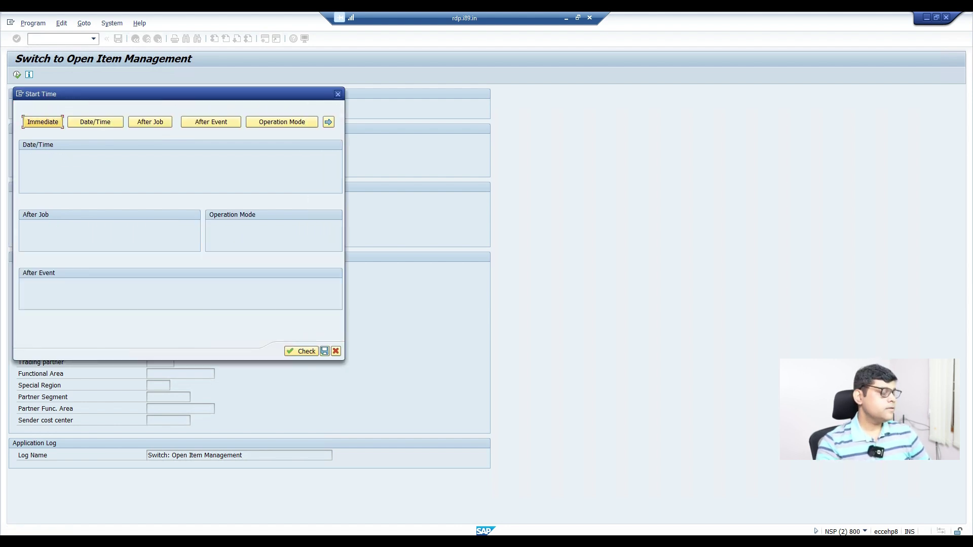
{"action": "left_click", "coordinate": [43, 123]}
{"action": "left_click", "coordinate": [236, 351]}
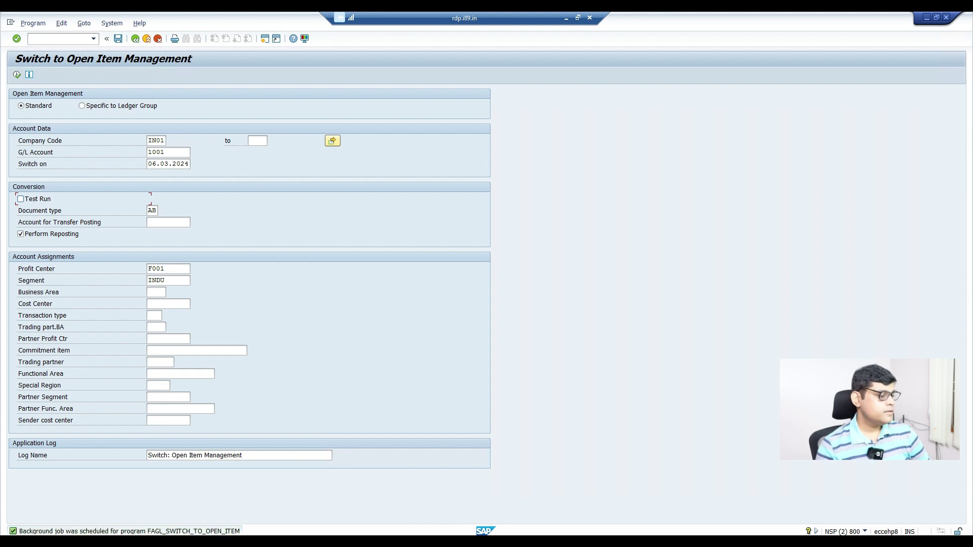
In a new session, list today's jobs with SM37, showing FAGL_SWITCH_TO_OPEN_ITEM finished.
{"action": "left_click", "coordinate": [265, 39]}
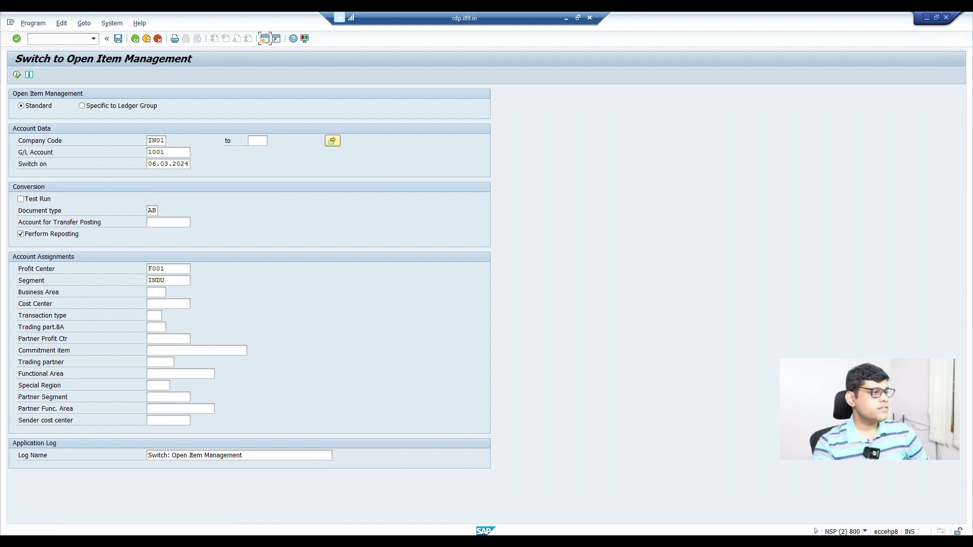
{"action": "type", "text": "SM37"}
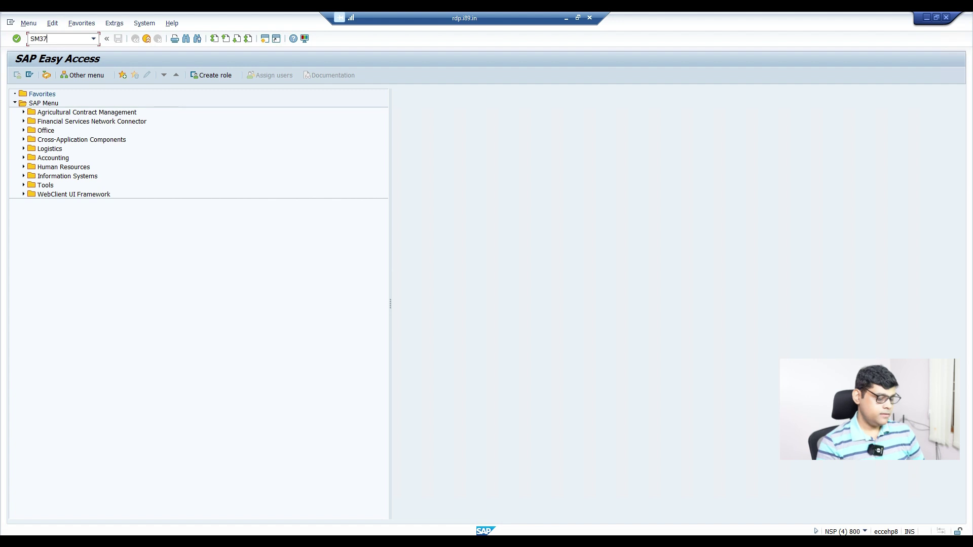
{"action": "key", "text": "Return"}
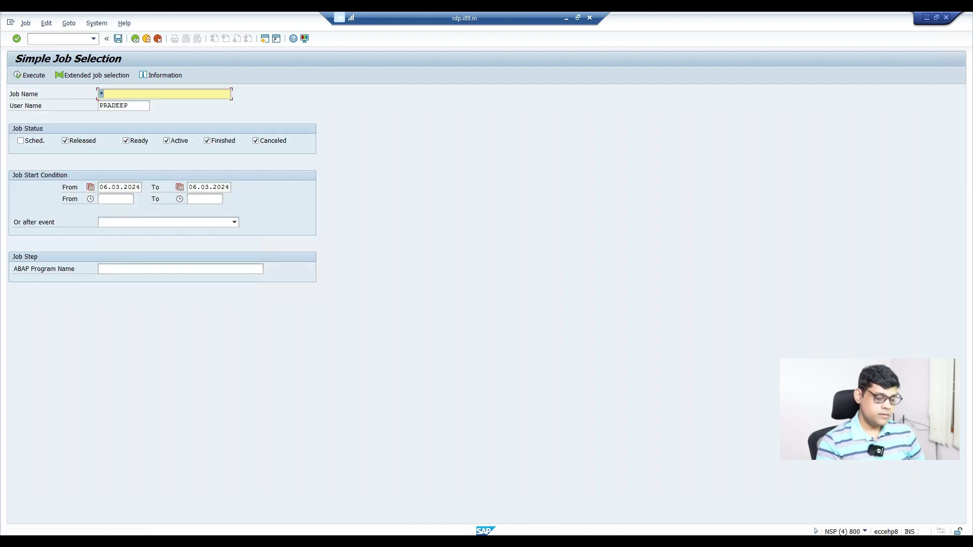
{"action": "key", "text": "F8"}
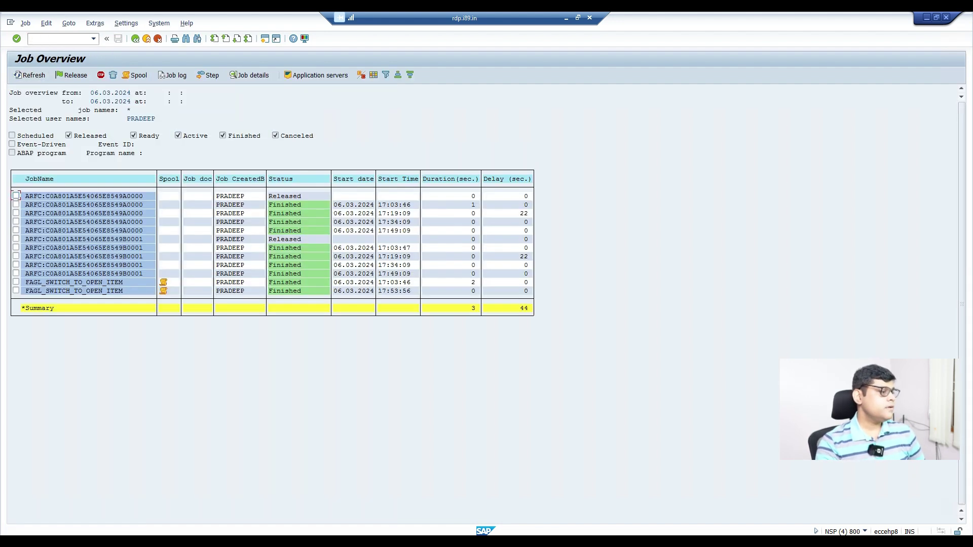
{"action": "mouse_move", "coordinate": [485, 531]}
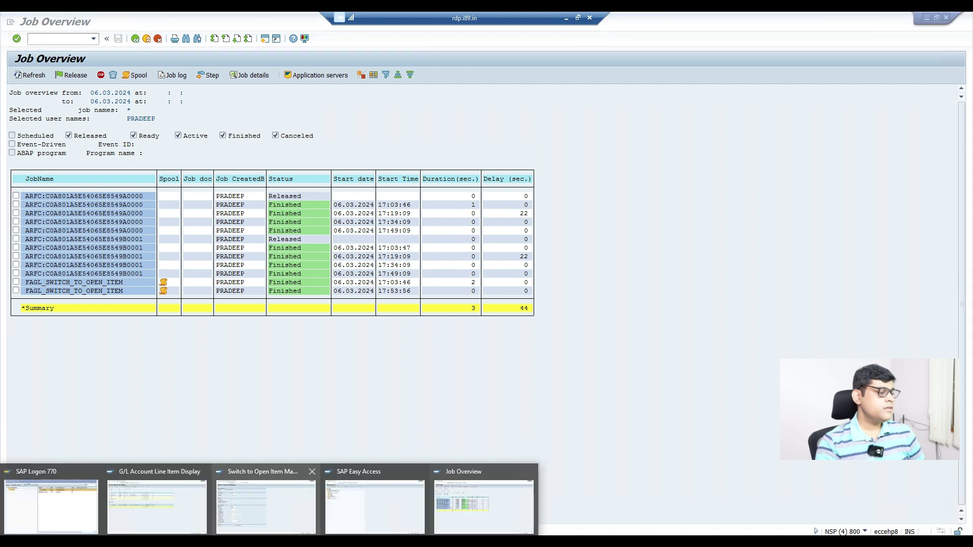
{"action": "left_click", "coordinate": [375, 507]}
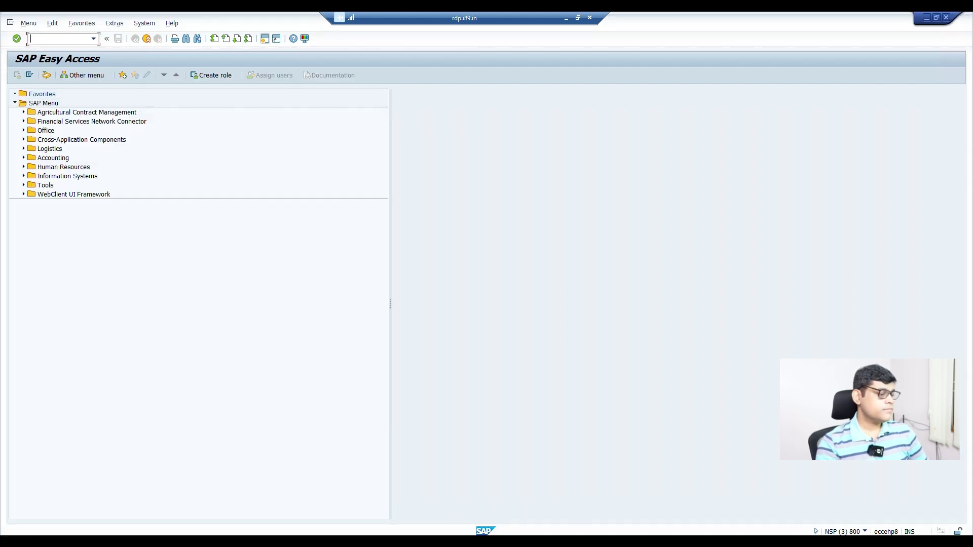
Display account 1001 in FS00 and confirm Open Item Management on the Control Data tab.
{"action": "type", "text": "FS00"}
{"action": "key", "text": "Return"}
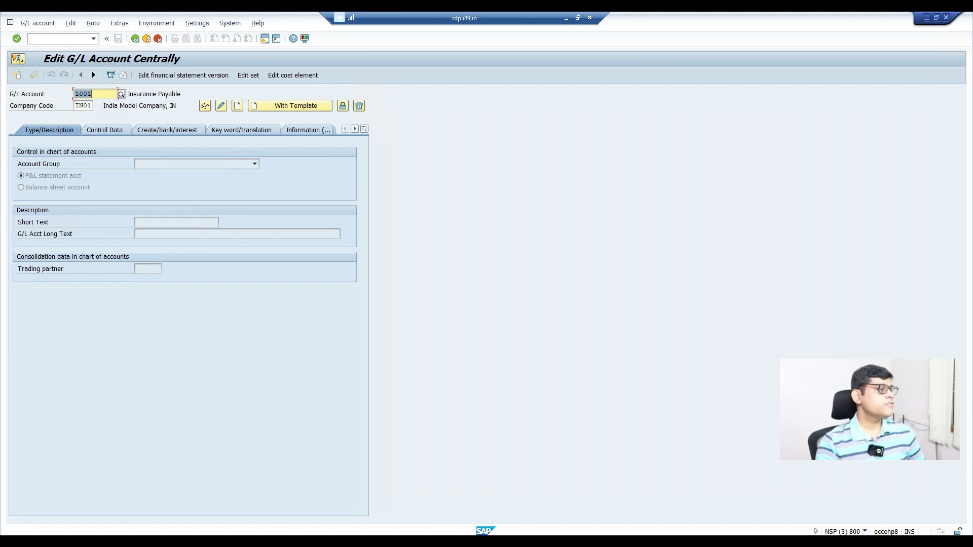
{"action": "key", "text": "Return"}
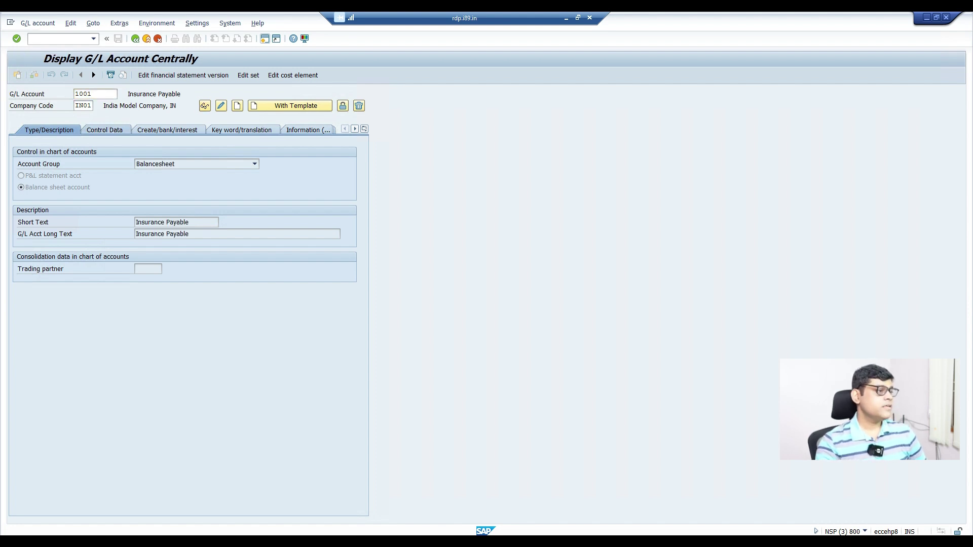
{"action": "left_click", "coordinate": [105, 131]}
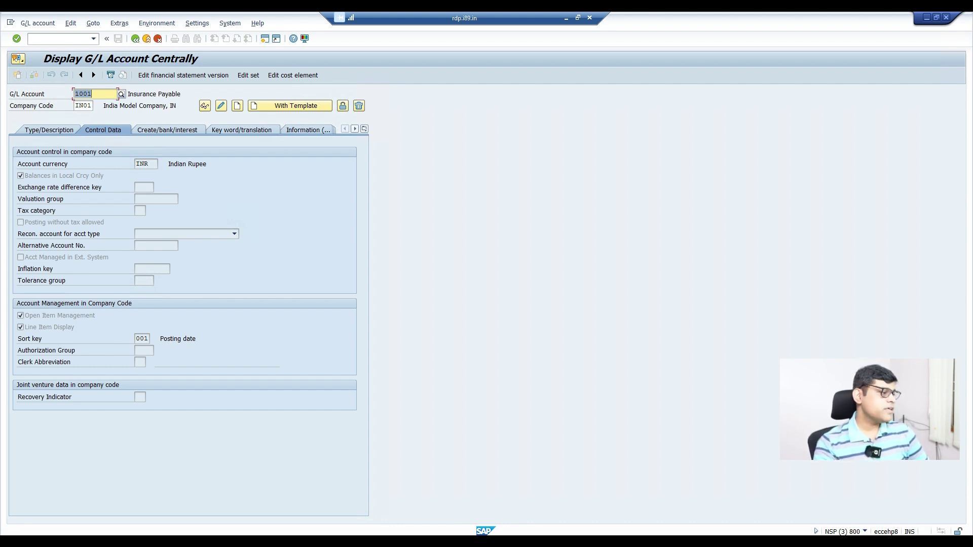
{"action": "left_click", "coordinate": [265, 38]}
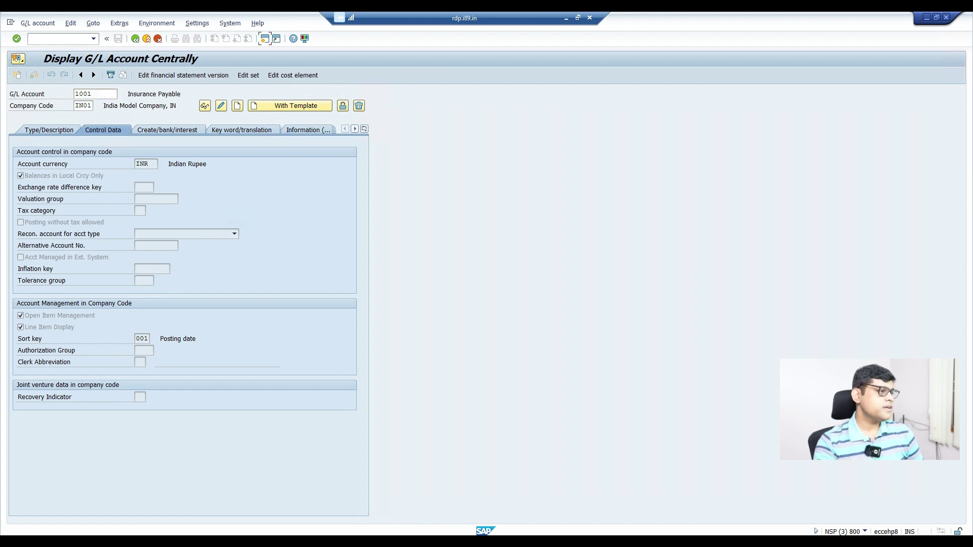
Start an FB50 G/L document with document date 06.03.2024.
{"action": "type", "text": "FB50"}
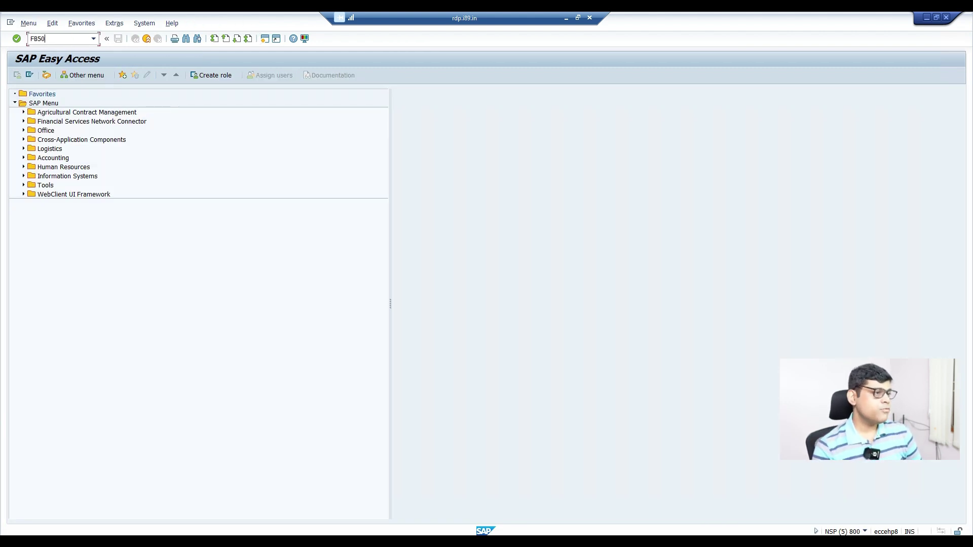
{"action": "key", "text": "Return"}
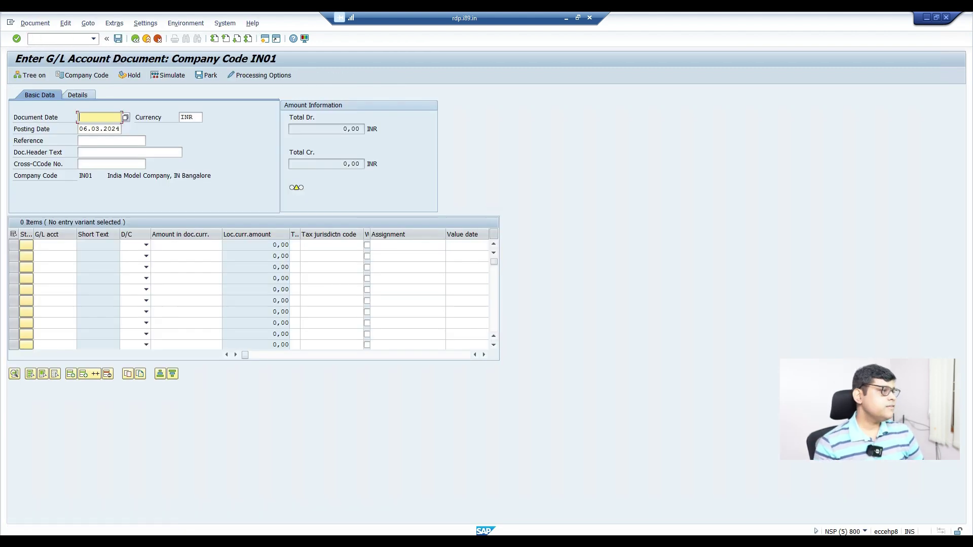
{"action": "left_click", "coordinate": [125, 117]}
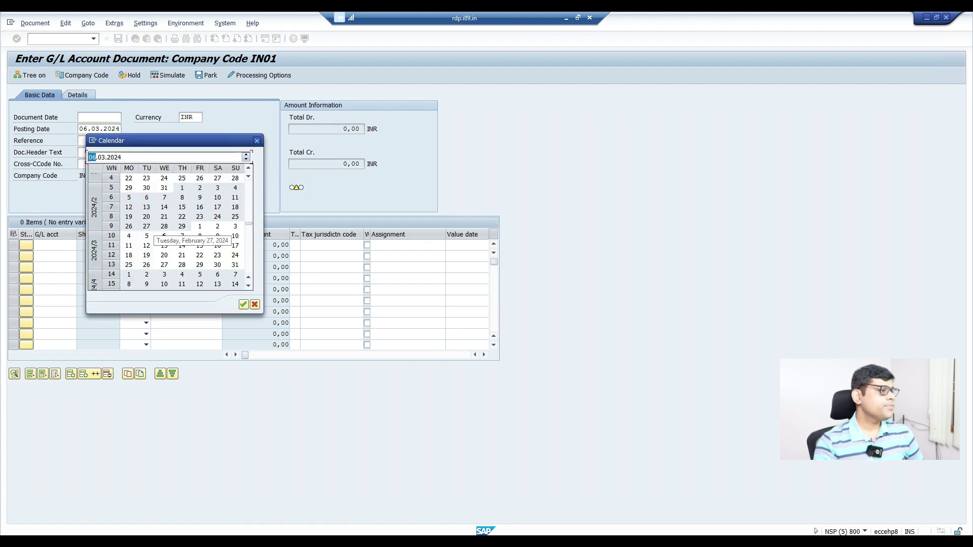
{"action": "double_click", "coordinate": [164, 245]}
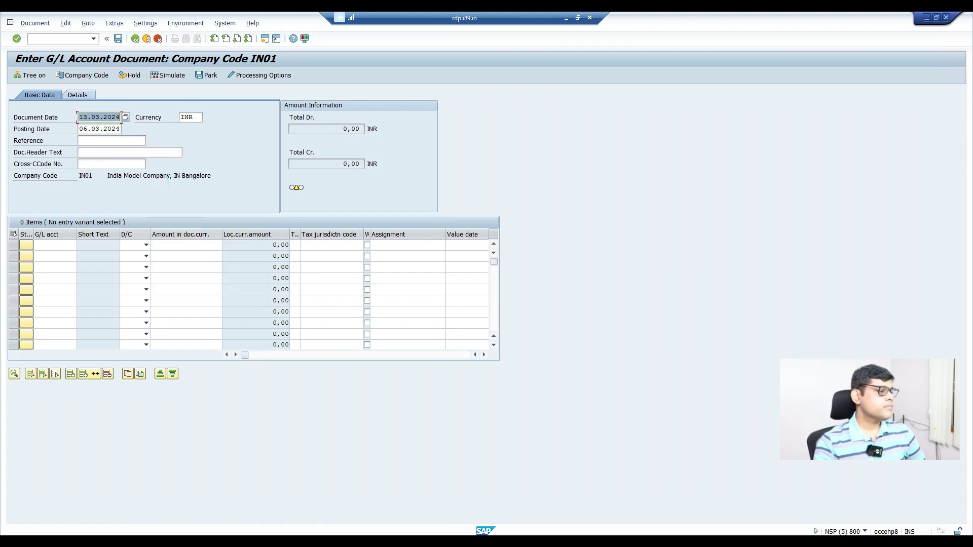
{"action": "left_click", "coordinate": [125, 117]}
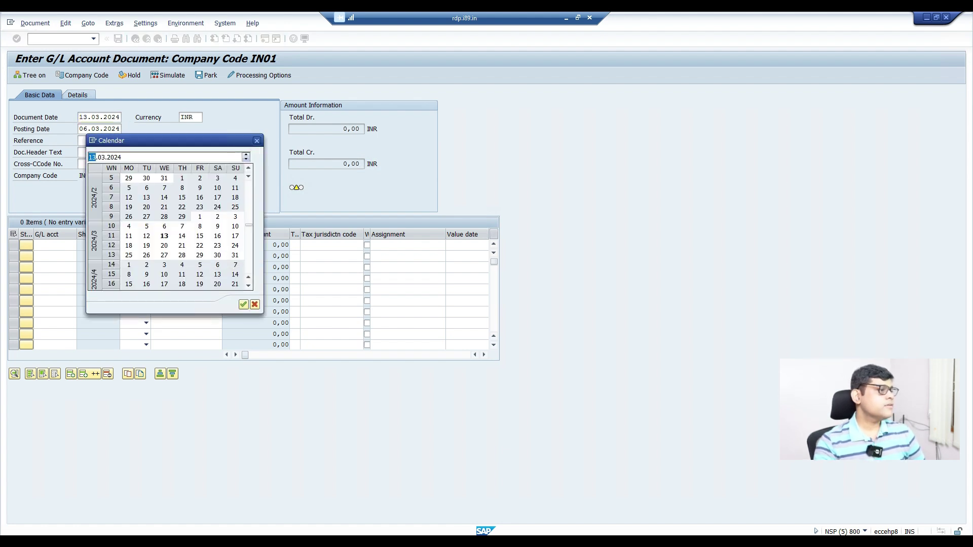
{"action": "double_click", "coordinate": [163, 236]}
Enter line 1: account 2001, debit 1100, cost center 1000.
{"action": "left_click", "coordinate": [55, 245]}
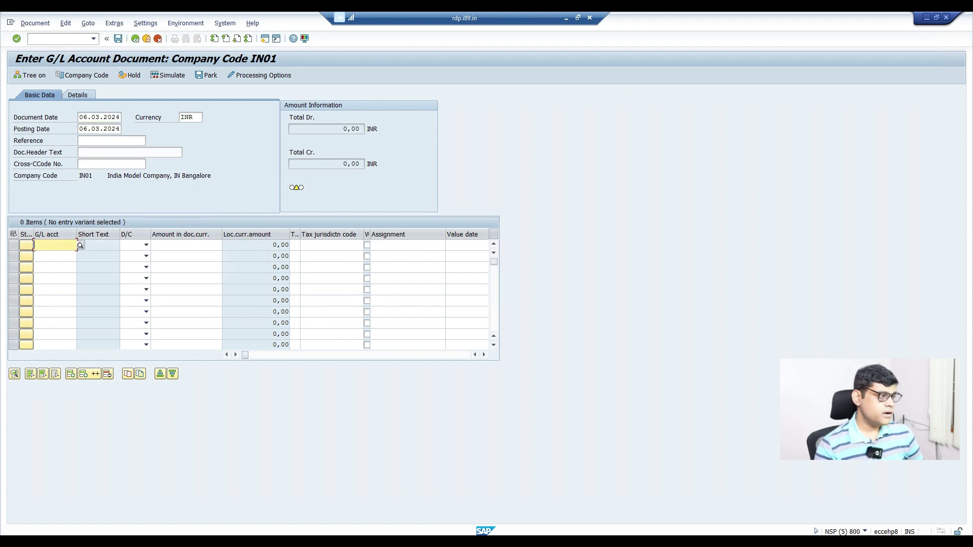
{"action": "key", "text": "alt+Tab"}
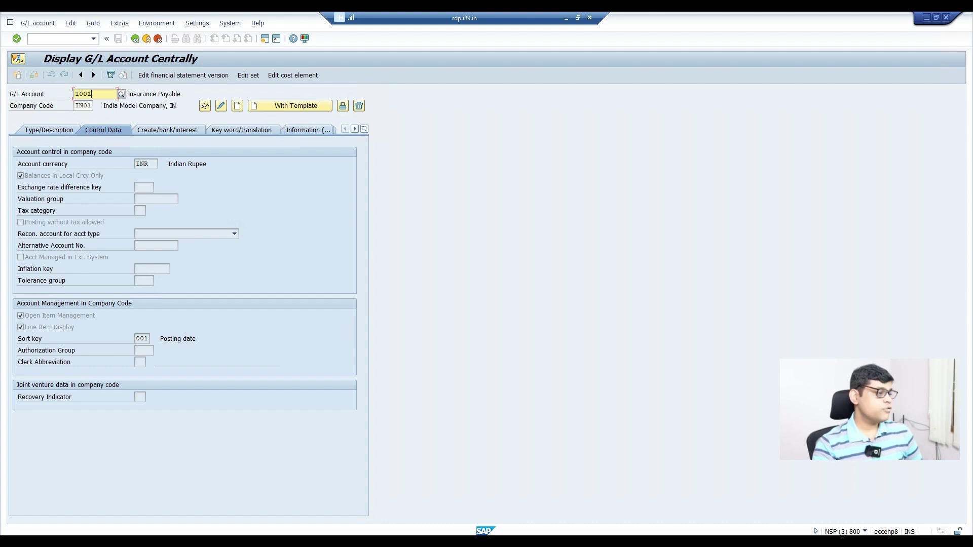
{"action": "key", "text": "alt+Tab"}
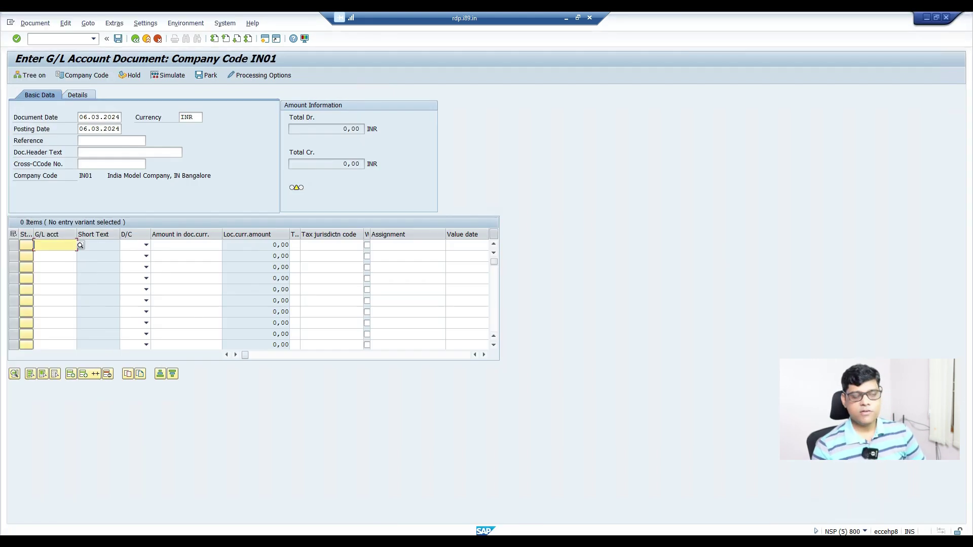
{"action": "type", "text": "2001"}
{"action": "key", "text": "Tab"}
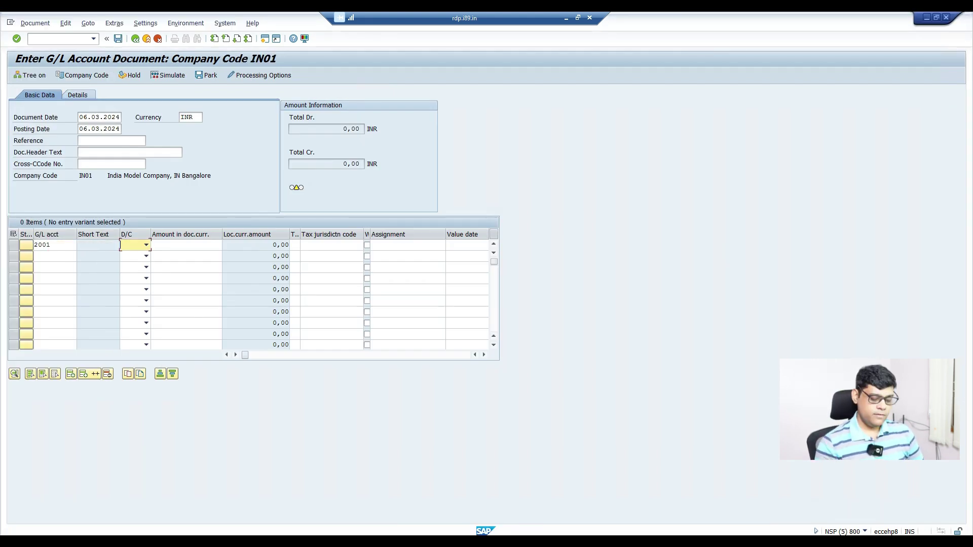
{"action": "key", "text": "d"}
{"action": "key", "text": "Tab"}
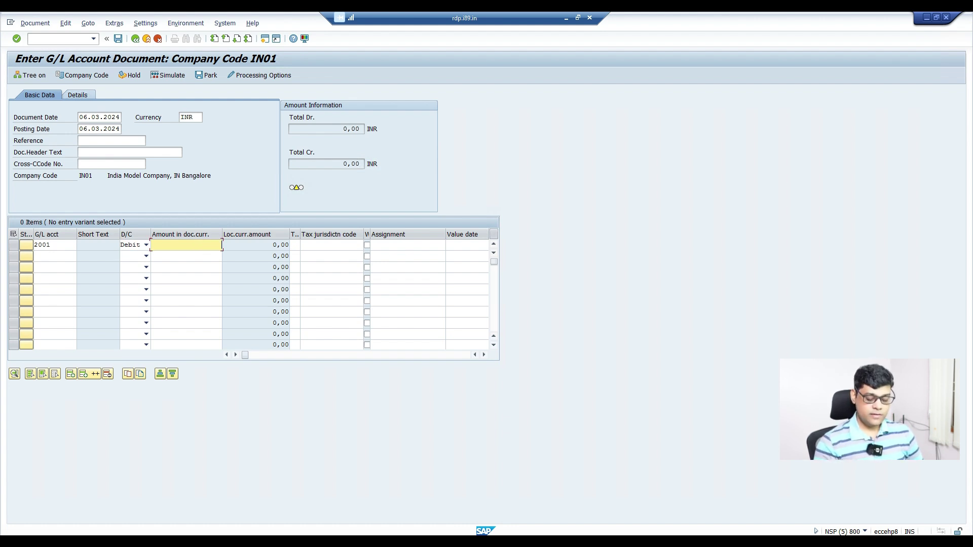
{"action": "type", "text": "1100"}
{"action": "key", "text": "Tab"}
{"action": "key", "text": "Tab"}
{"action": "key", "text": "Tab"}
{"action": "key", "text": "Tab"}
{"action": "key", "text": "Tab"}
{"action": "key", "text": "Tab"}
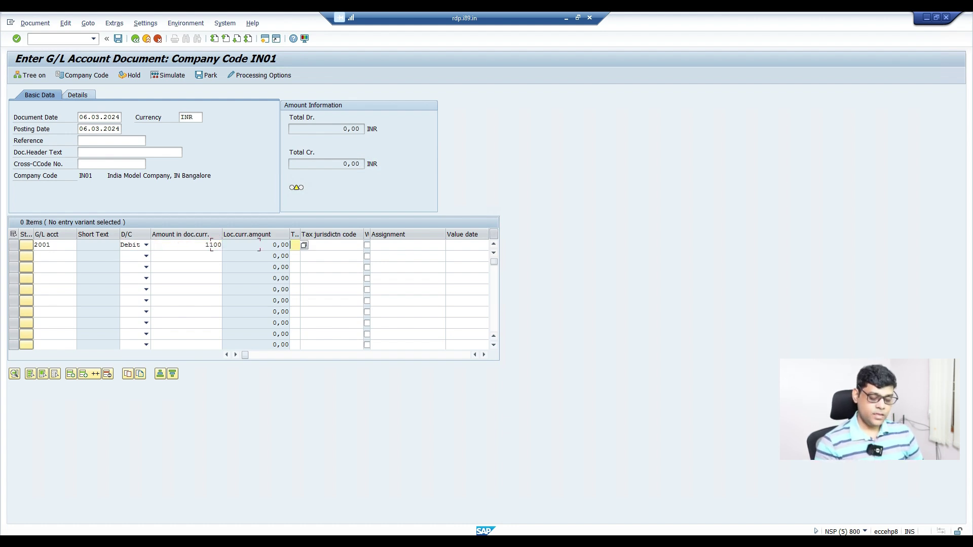
{"action": "key", "text": "Tab"}
{"action": "key", "text": "Tab"}
{"action": "key", "text": "Tab"}
{"action": "key", "text": "Tab"}
{"action": "key", "text": "Tab"}
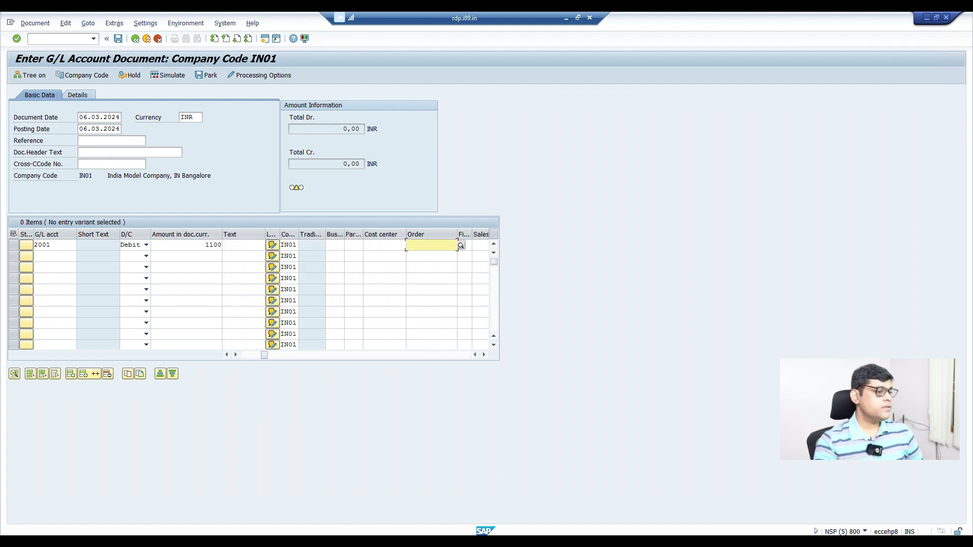
{"action": "key", "text": "shift+Tab"}
{"action": "key", "text": "F4"}
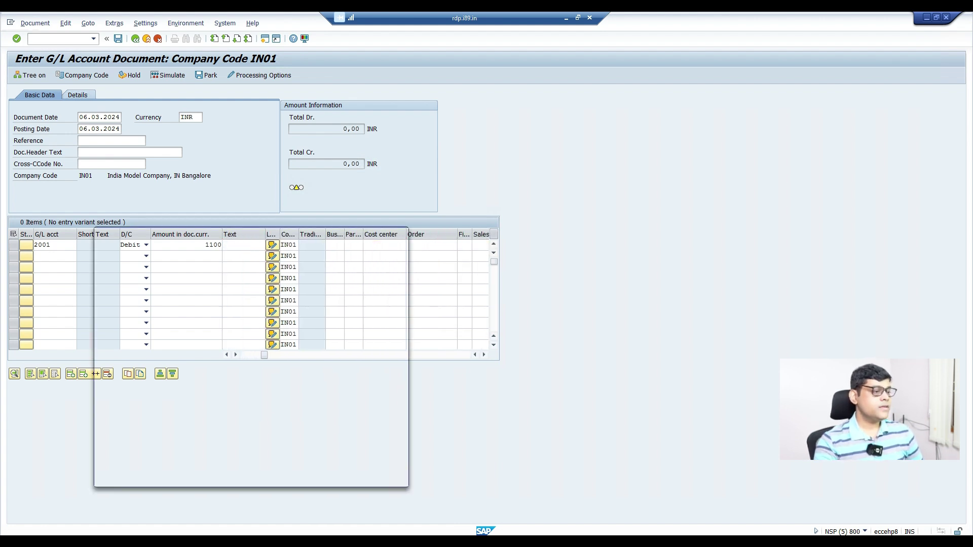
{"action": "key", "text": "Return"}
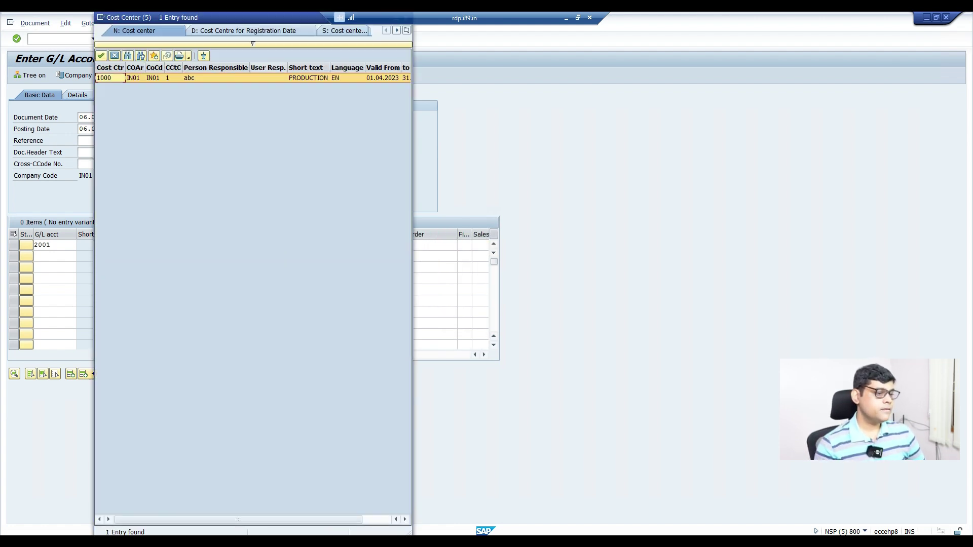
{"action": "key", "text": "Return"}
{"action": "key", "text": "Return"}
Add a credit line to account 1001 for the balancing amount and post the document.
{"action": "key", "text": "alt+Tab"}
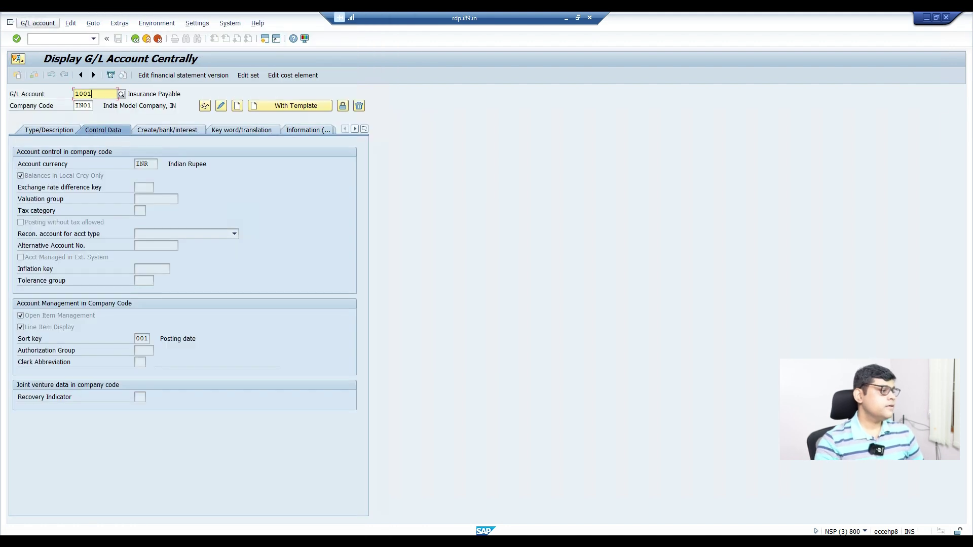
{"action": "key", "text": "alt+Tab"}
{"action": "type", "text": "1001"}
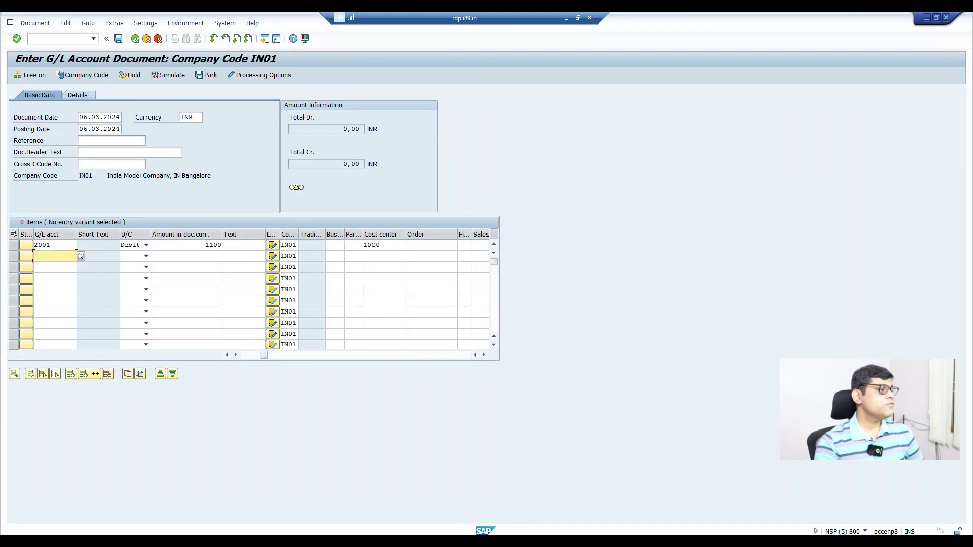
{"action": "key", "text": "Tab"}
{"action": "type", "text": "c"}
{"action": "key", "text": "Tab"}
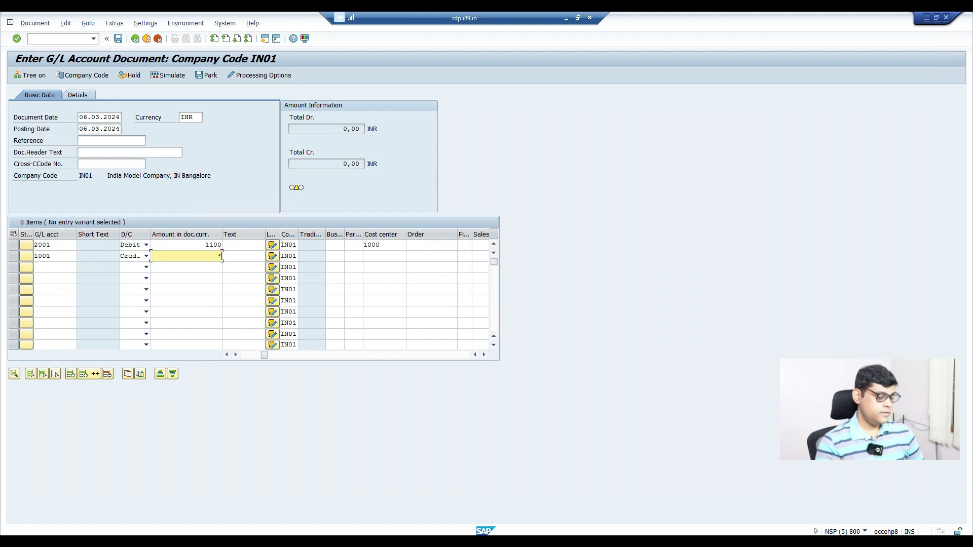
{"action": "key", "text": "Return"}
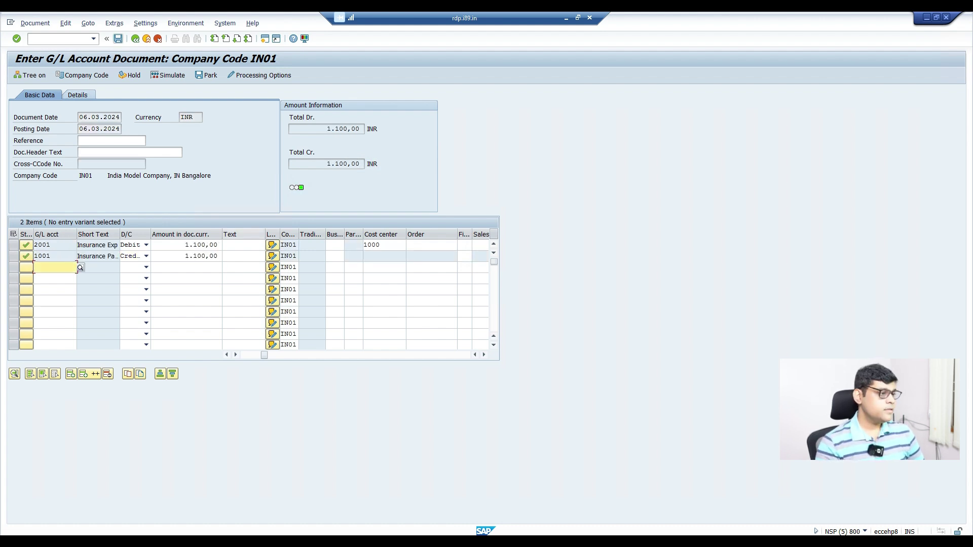
{"action": "key", "text": "ctrl+s"}
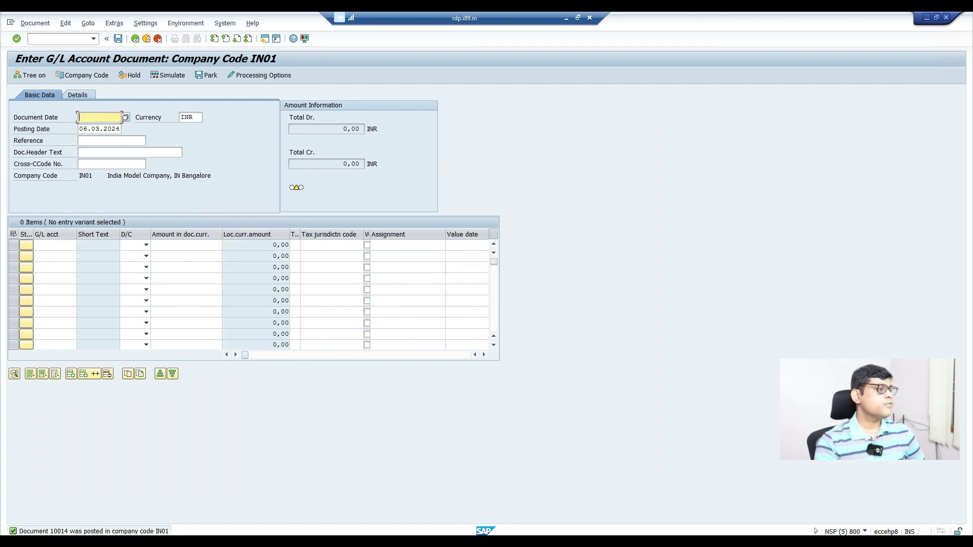
Refresh account 1001's line item list so open item 10014 for 1,100.00- appears.
{"action": "left_click", "coordinate": [157, 542]}
{"action": "left_click", "coordinate": [157, 501]}
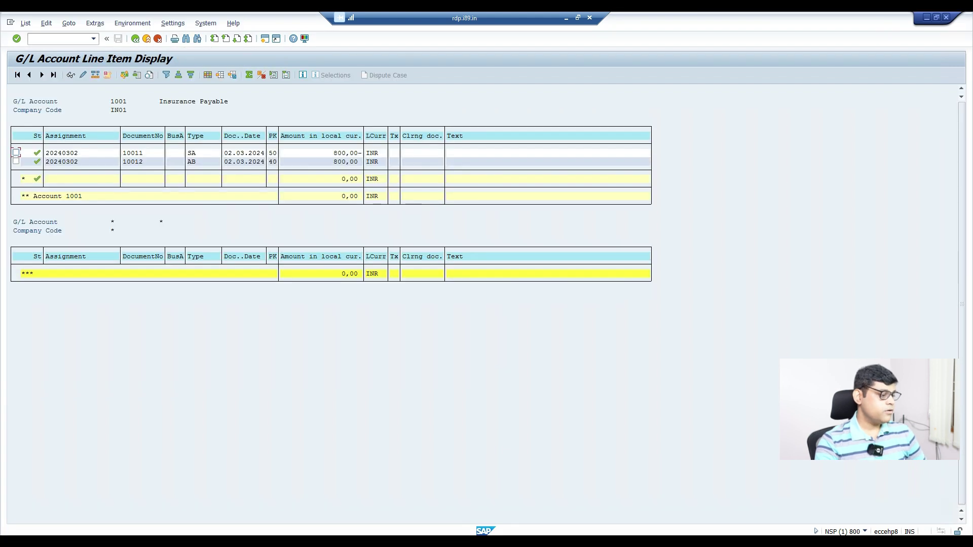
{"action": "left_click", "coordinate": [25, 24]}
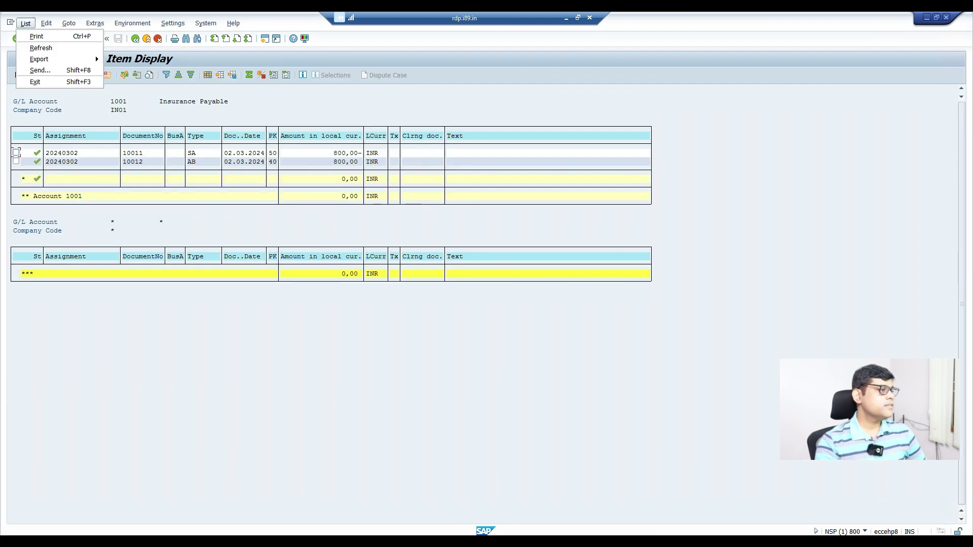
{"action": "left_click", "coordinate": [41, 48]}
{"action": "left_click", "coordinate": [41, 48]}
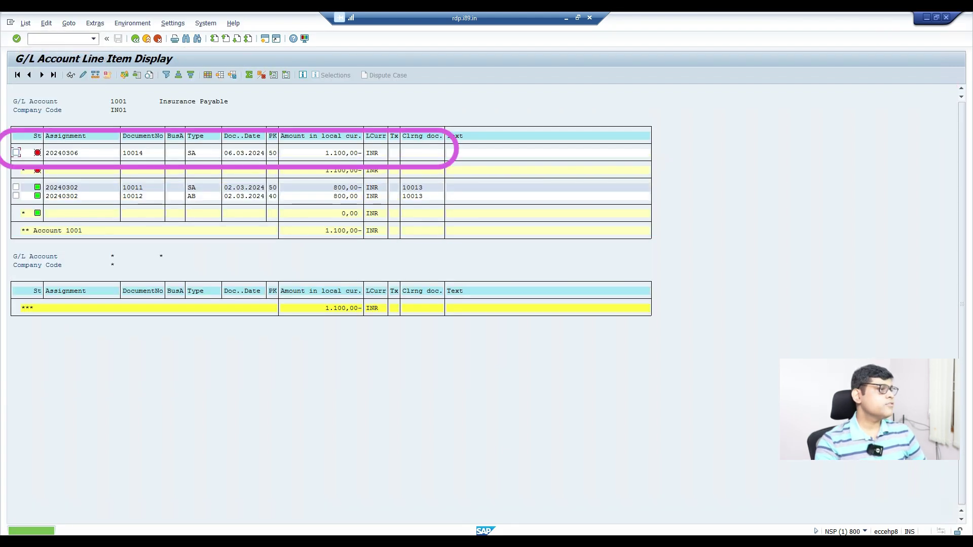